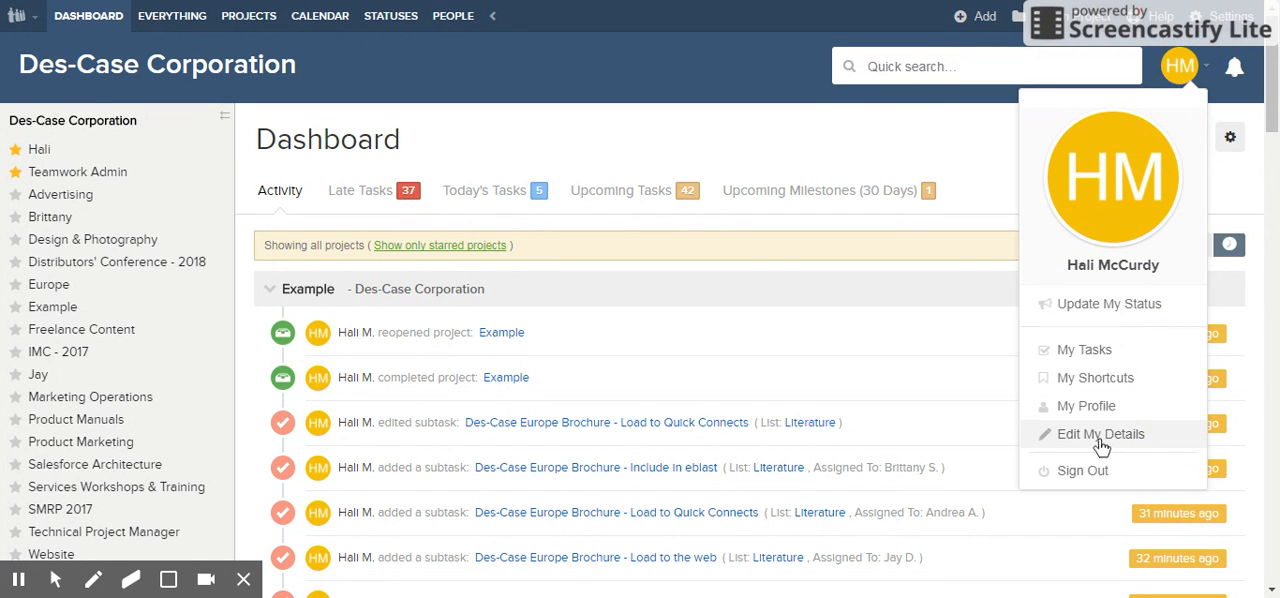
Step: Open your own user details and review the localization settings and the notification and email preferences
click(1100, 440)
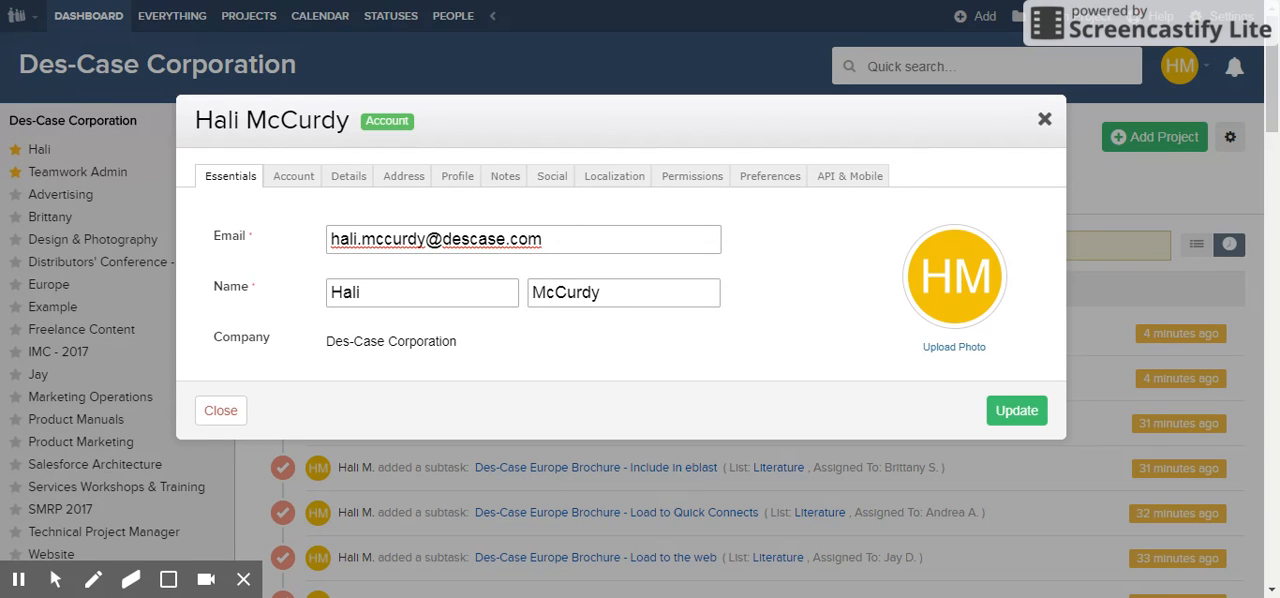
click(612, 178)
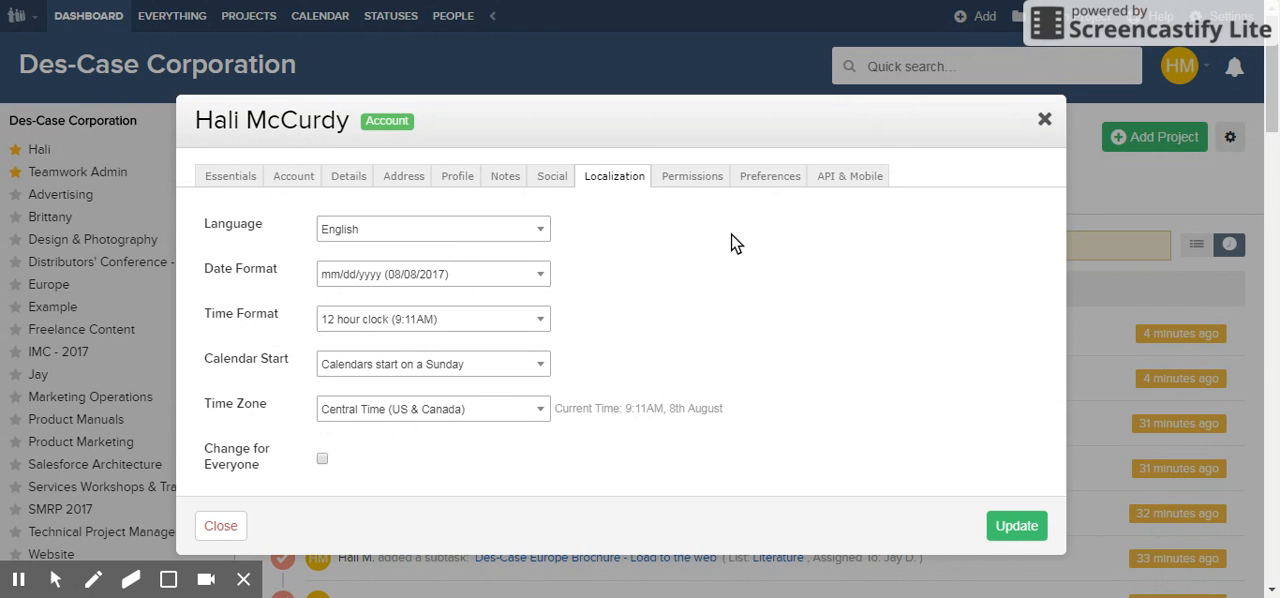
click(760, 178)
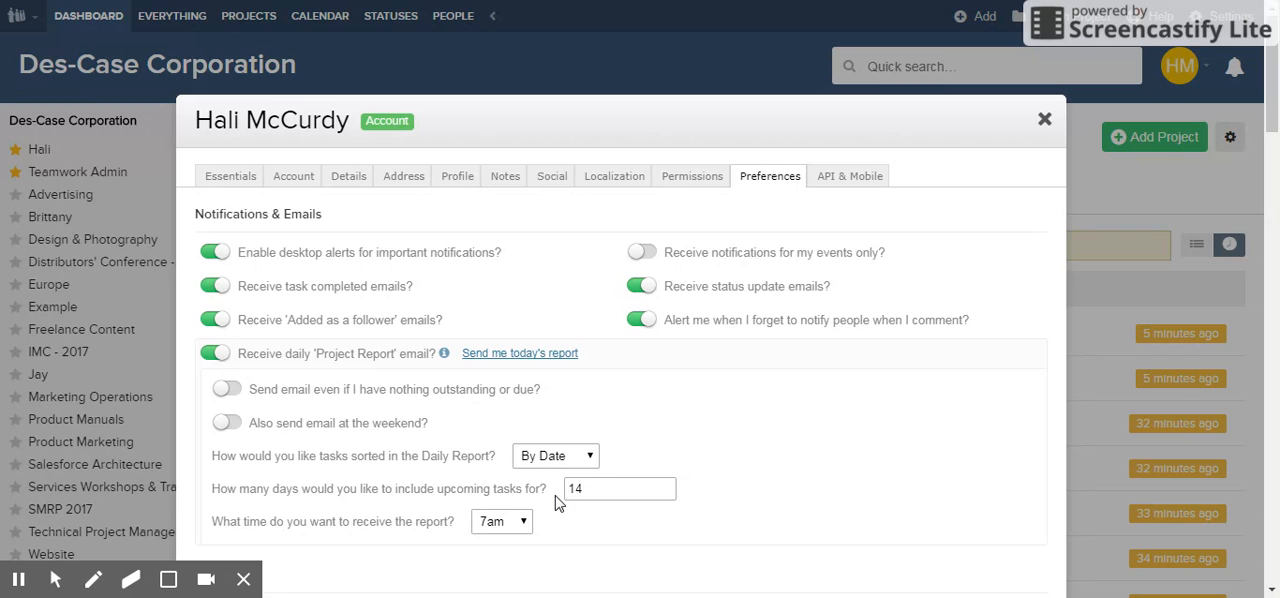
scroll(737, 443, down, 1)
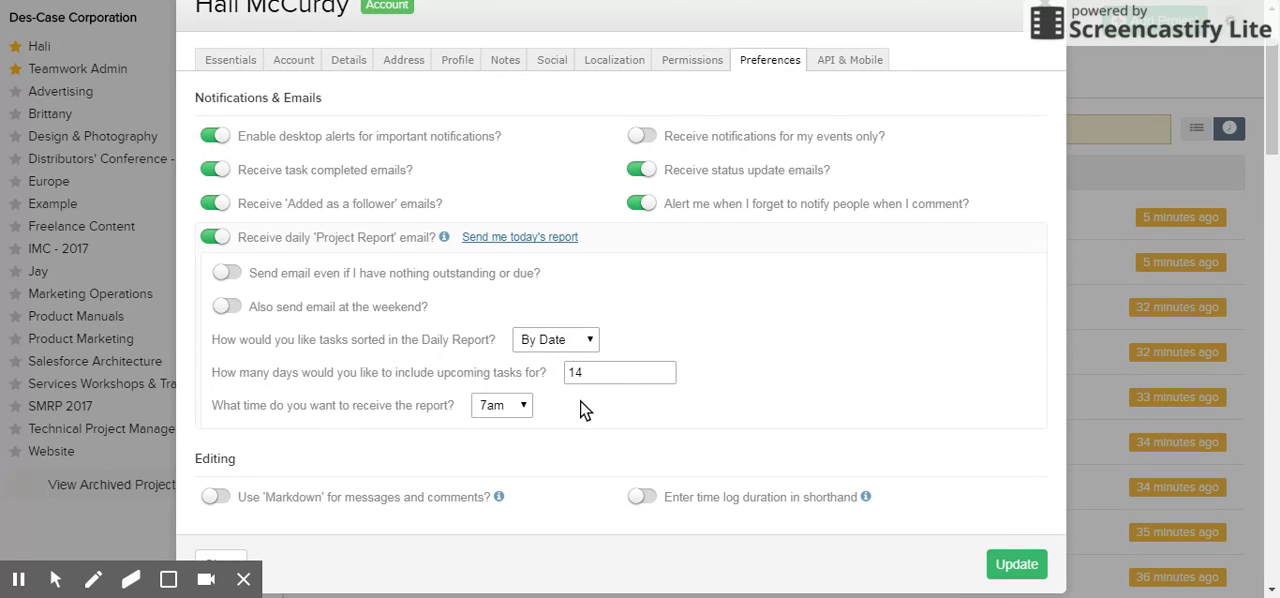
Step: Set the daily Project Report to include upcoming tasks for 14 days and save the preferences
click(580, 372)
double_click(598, 379)
text(5)
double_click(589, 383)
text(14)
scroll(487, 440, down, 2)
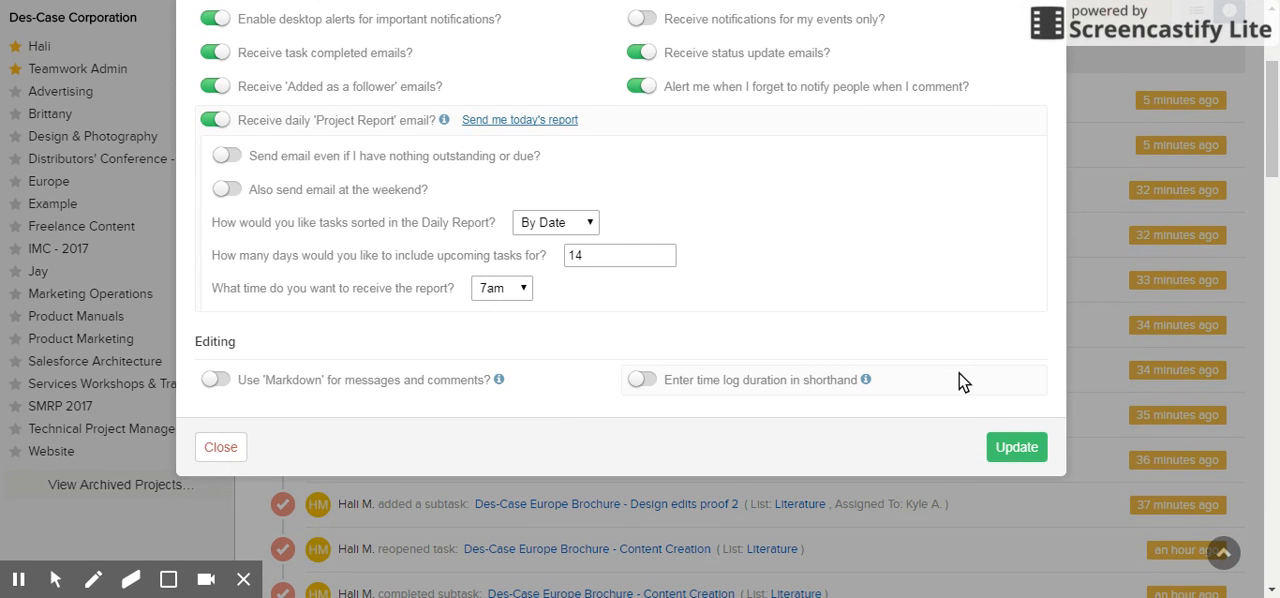
scroll(883, 380, up, 2)
scroll(883, 380, down, 1)
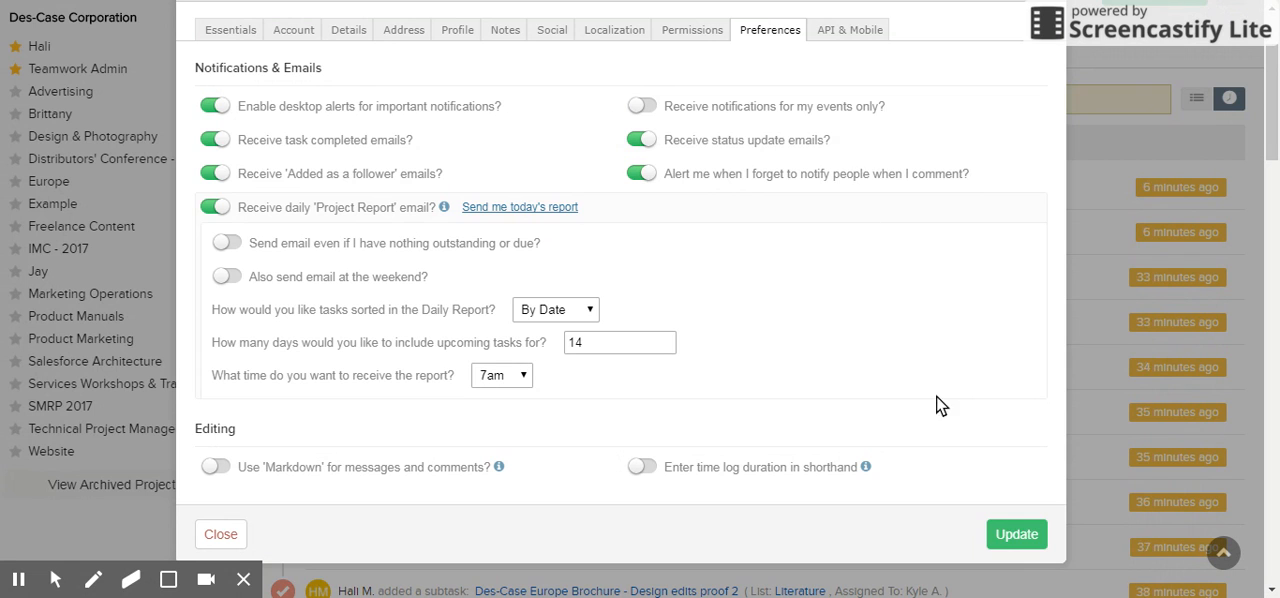
click(1008, 536)
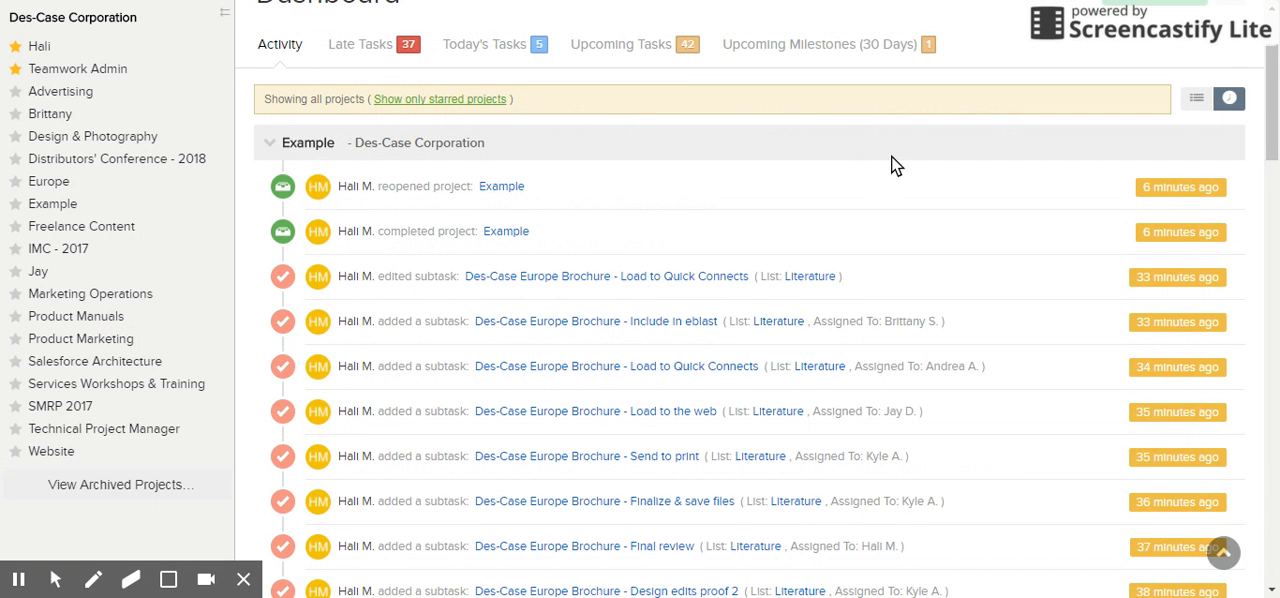
Step: Star the SMRP 2017 project, and save the Dashboard Settings with starred-only display switched off
scroll(893, 165, up, 2)
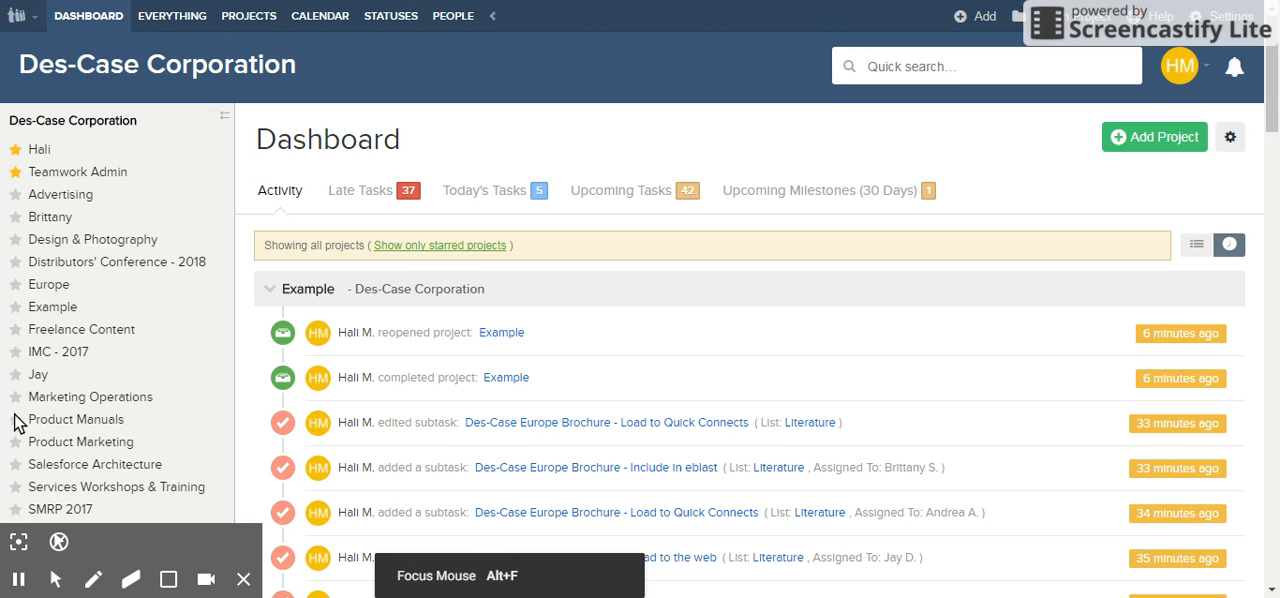
click(15, 509)
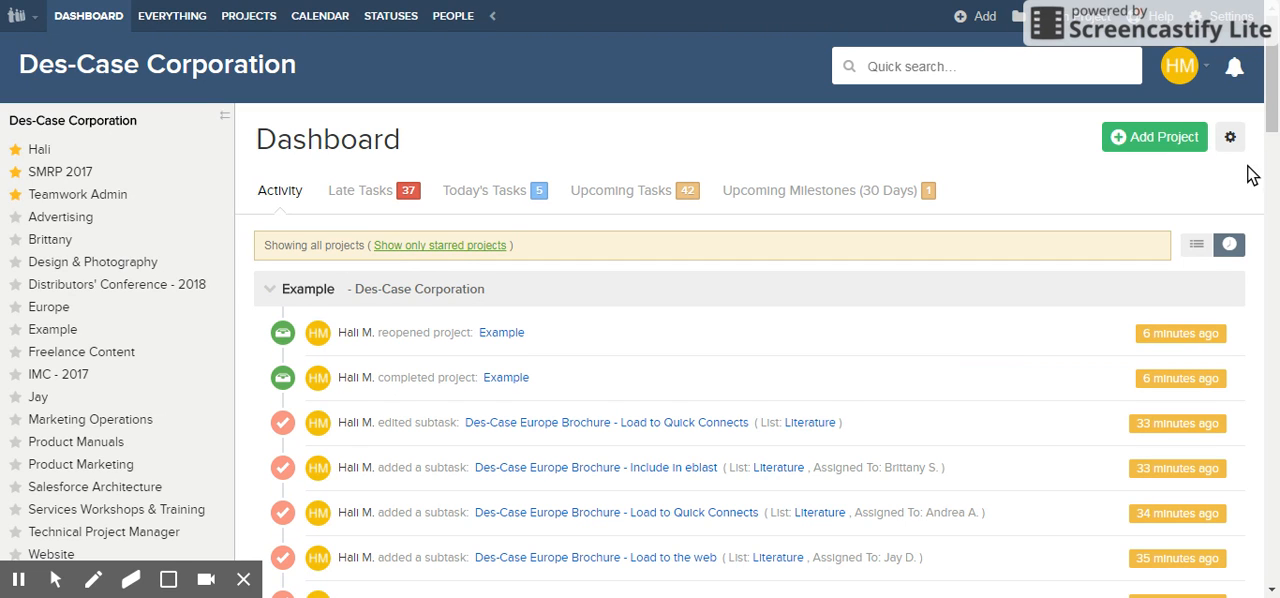
click(1230, 139)
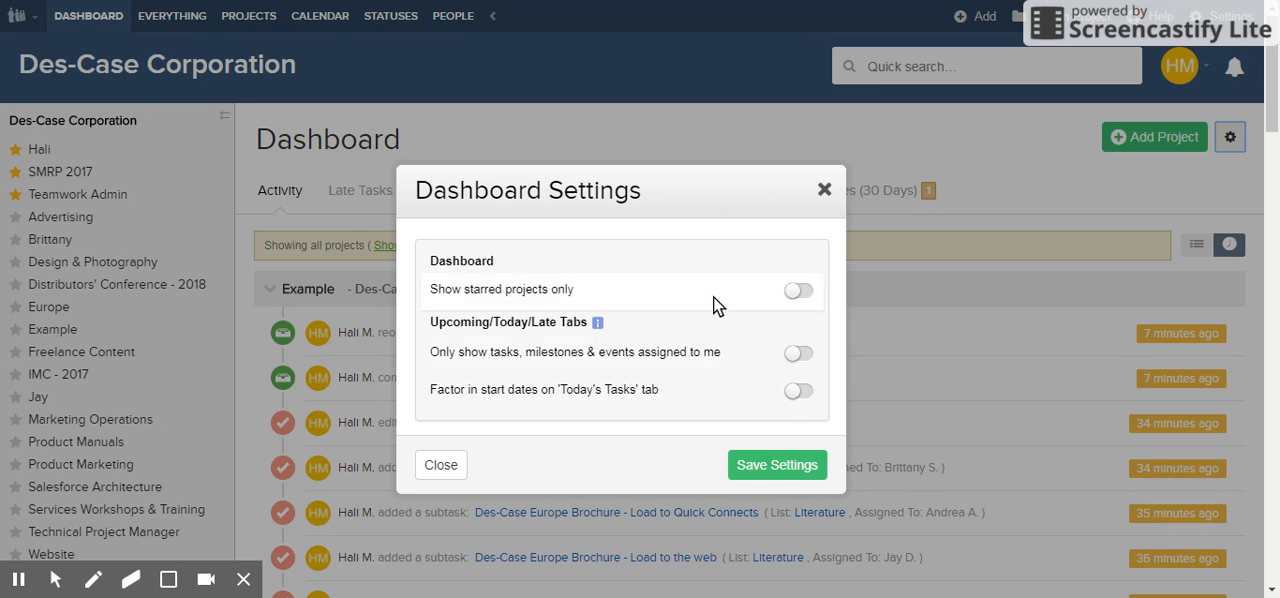
click(748, 468)
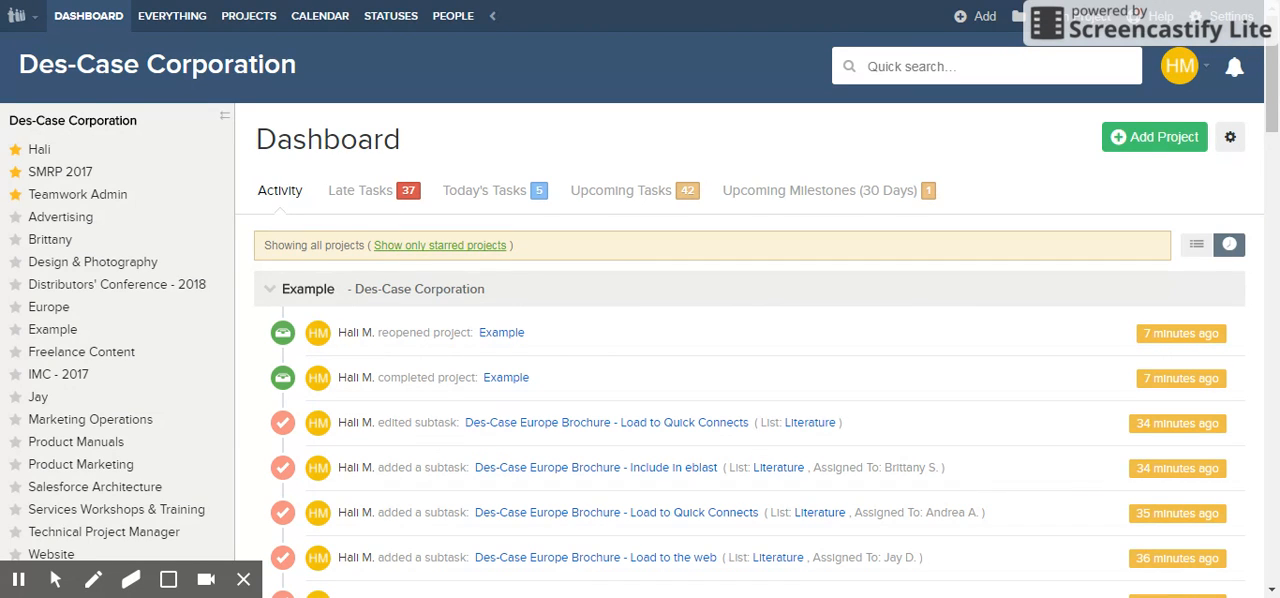
Step: Open the Example project's general settings and save its project name as Example
click(52, 329)
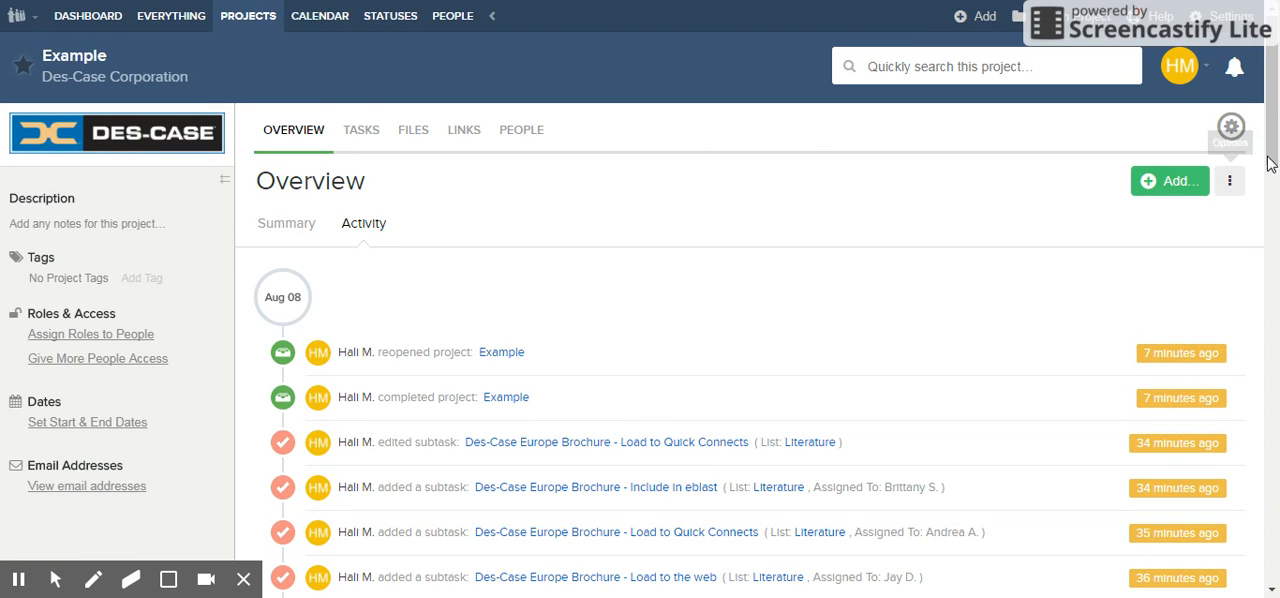
click(1232, 128)
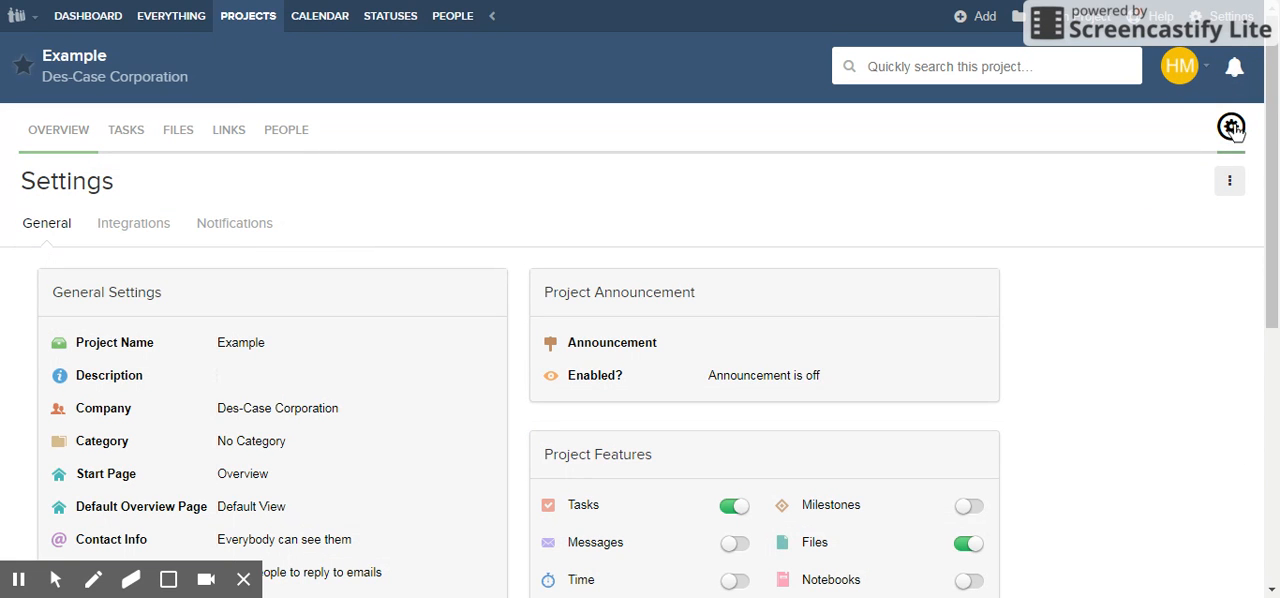
scroll(451, 263, down, 2)
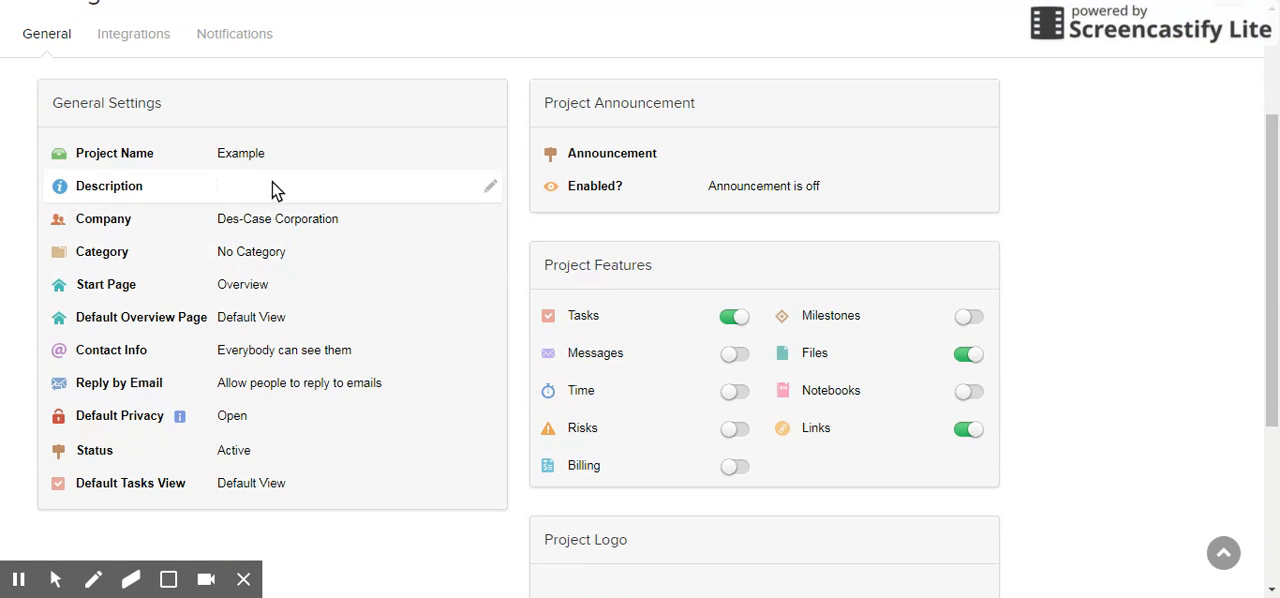
click(488, 158)
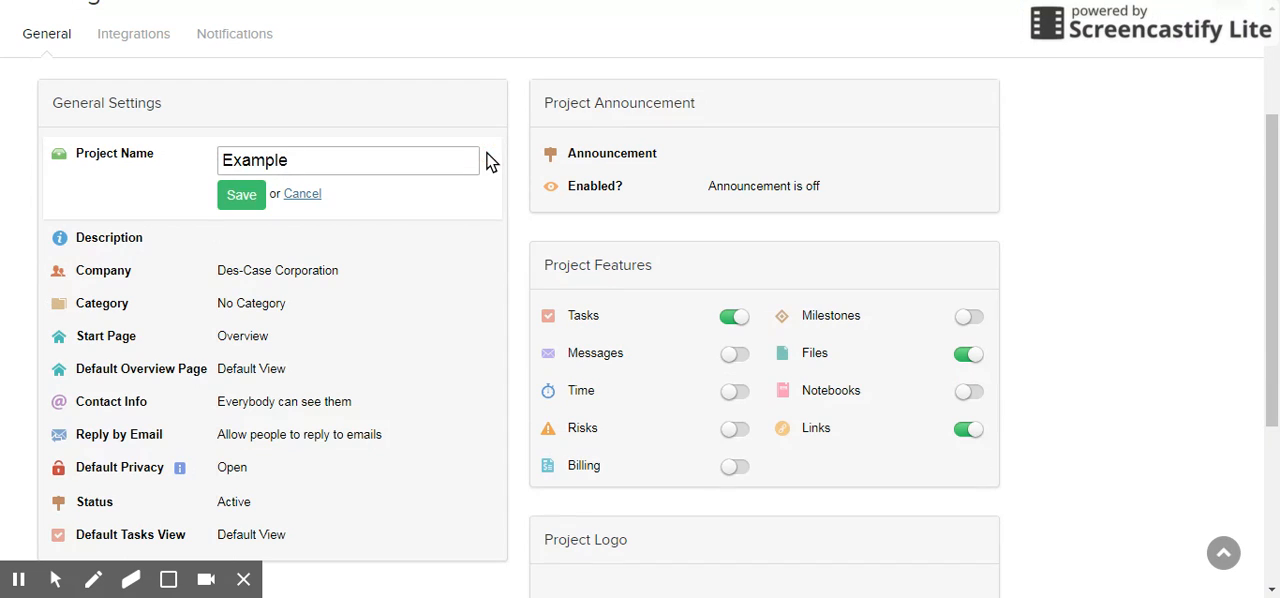
click(241, 200)
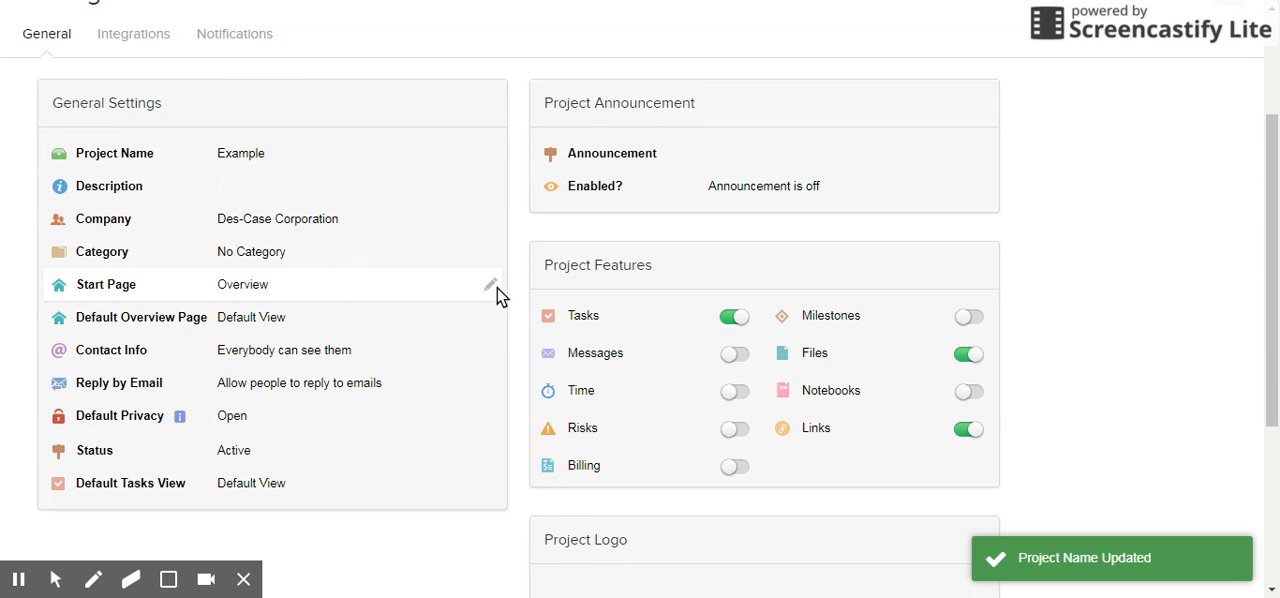
Step: Set the Example project's start page to Tasks and save the setting
click(490, 285)
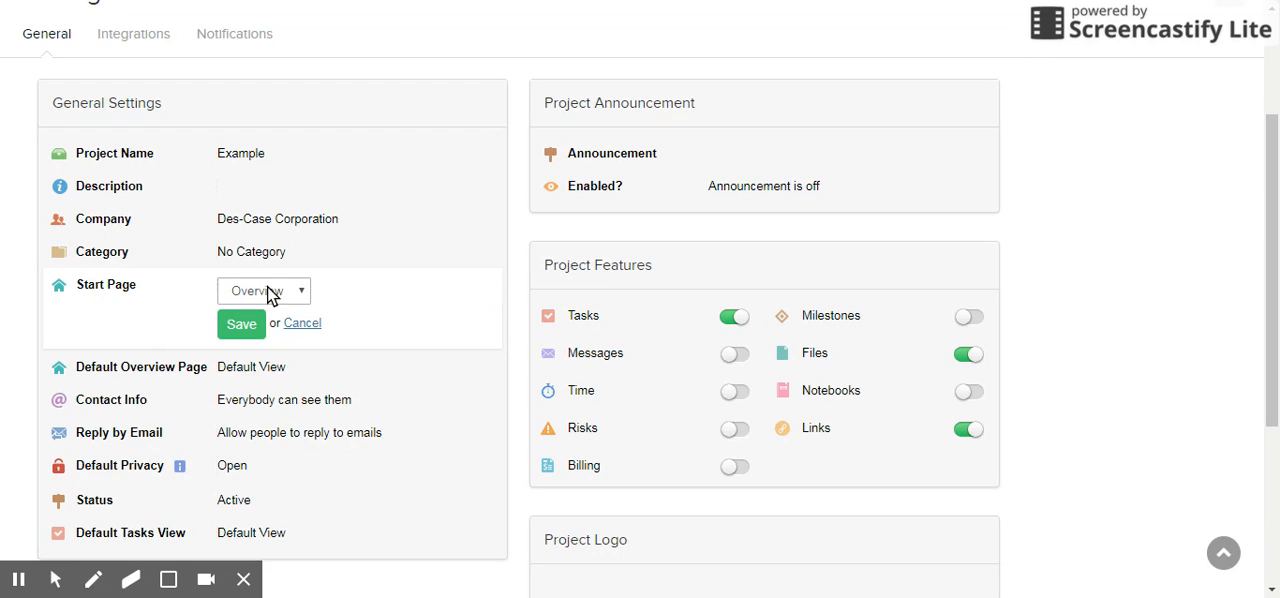
click(268, 291)
click(272, 330)
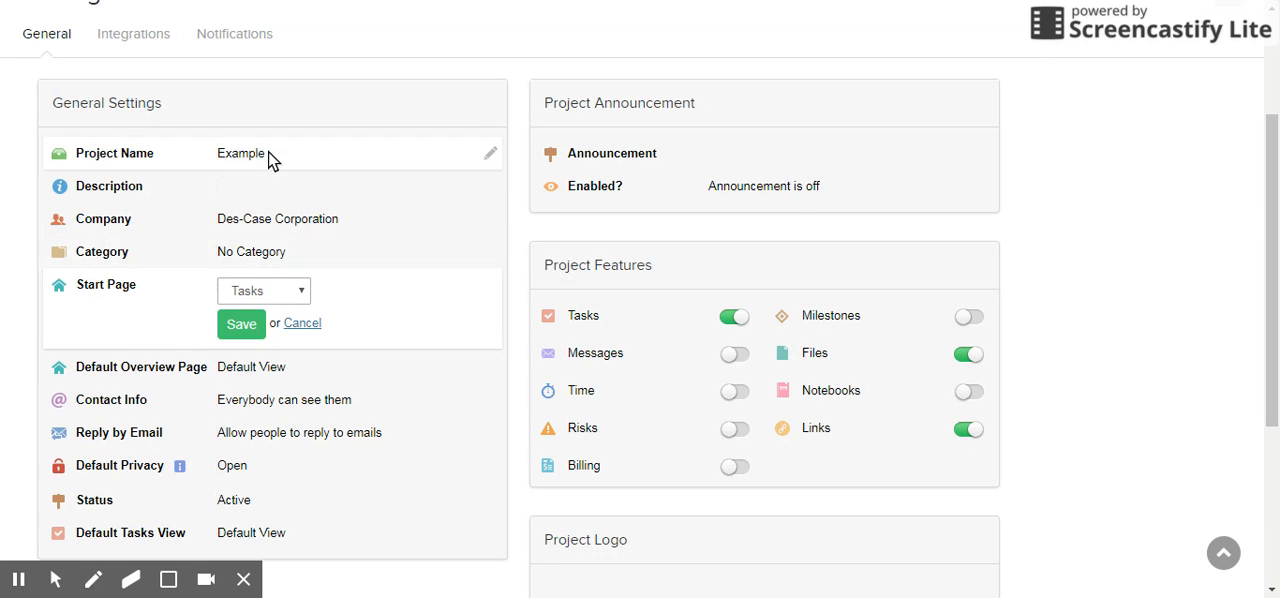
click(241, 324)
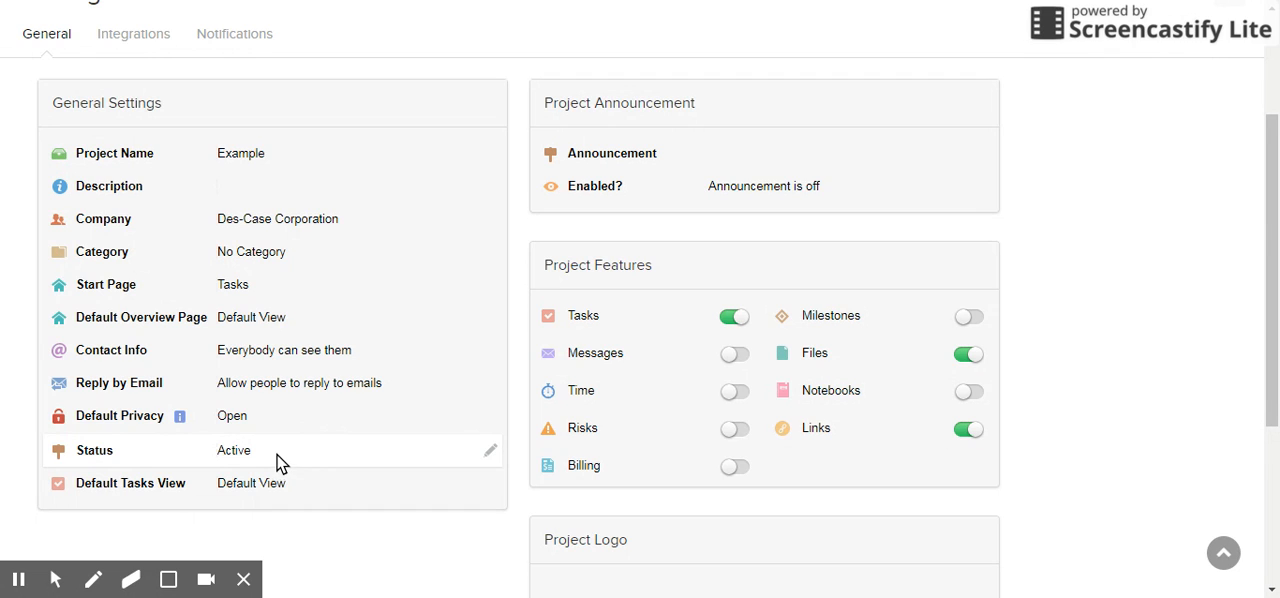
Step: Open the Example project's status and default privacy settings for editing
click(491, 451)
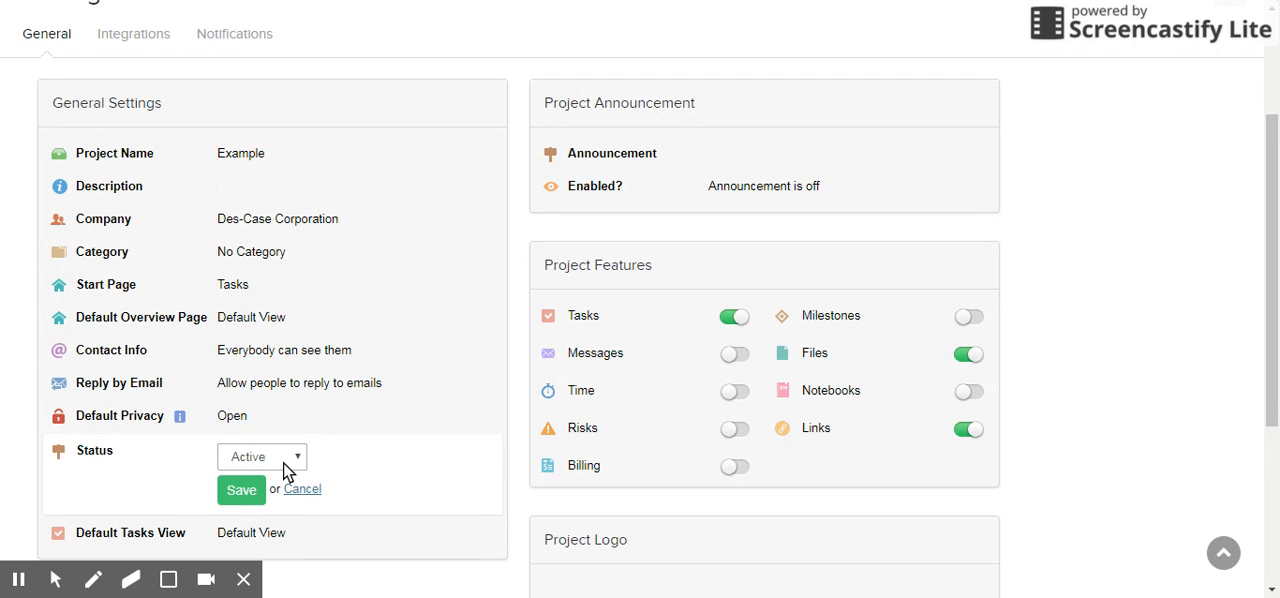
click(134, 494)
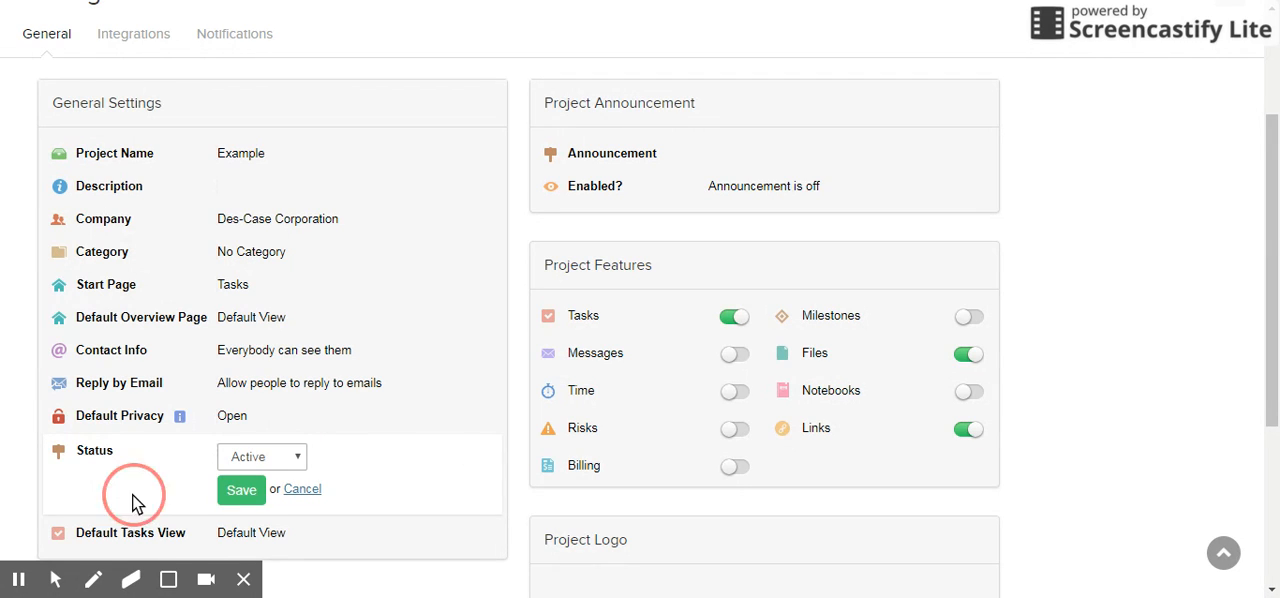
click(265, 421)
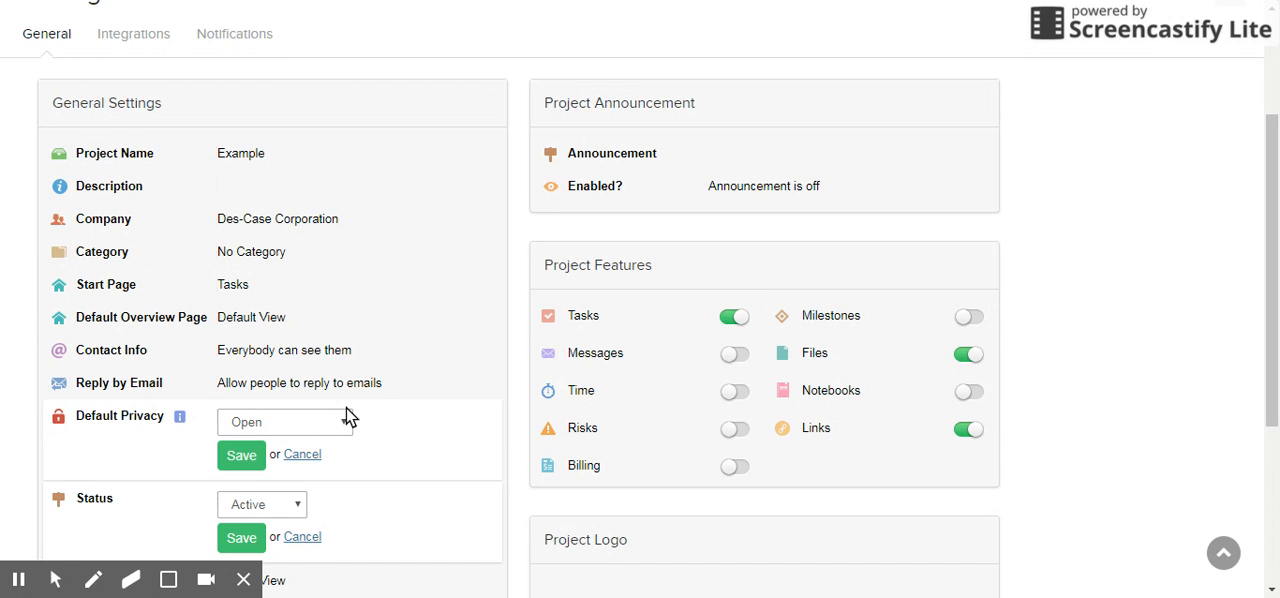
click(195, 459)
Step: Review the Example project's general settings, enabled project features and project logo options
scroll(415, 425, down, 1)
scroll(415, 422, down, 2)
scroll(415, 422, up, 2)
scroll(415, 422, up, 2)
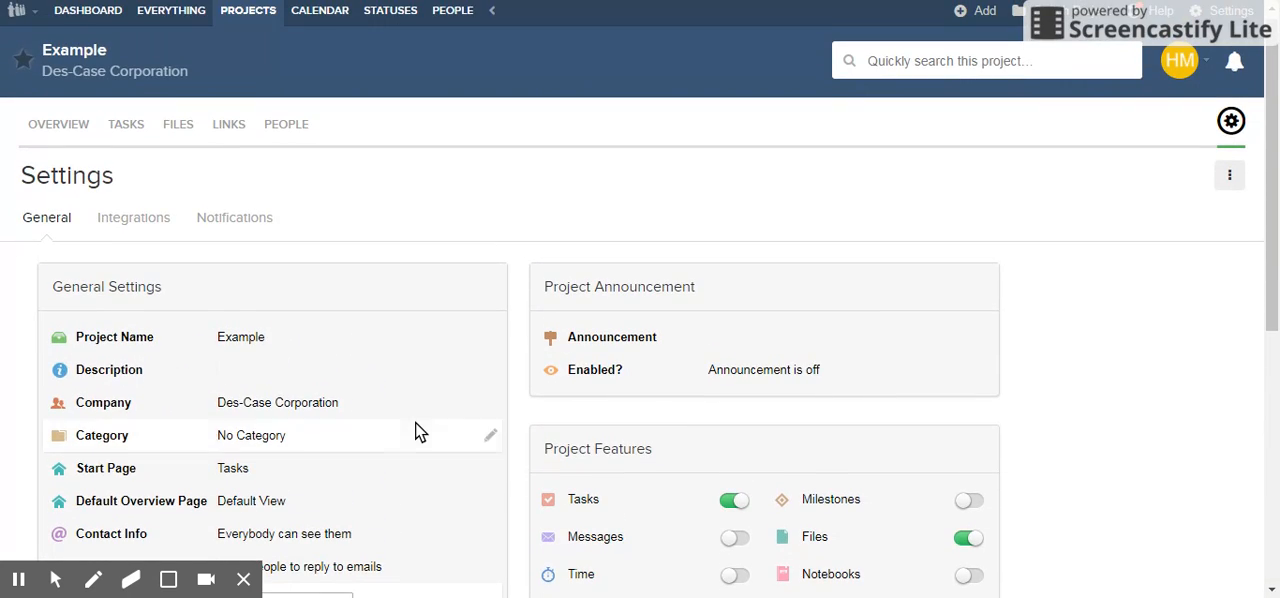
scroll(879, 288, down, 2)
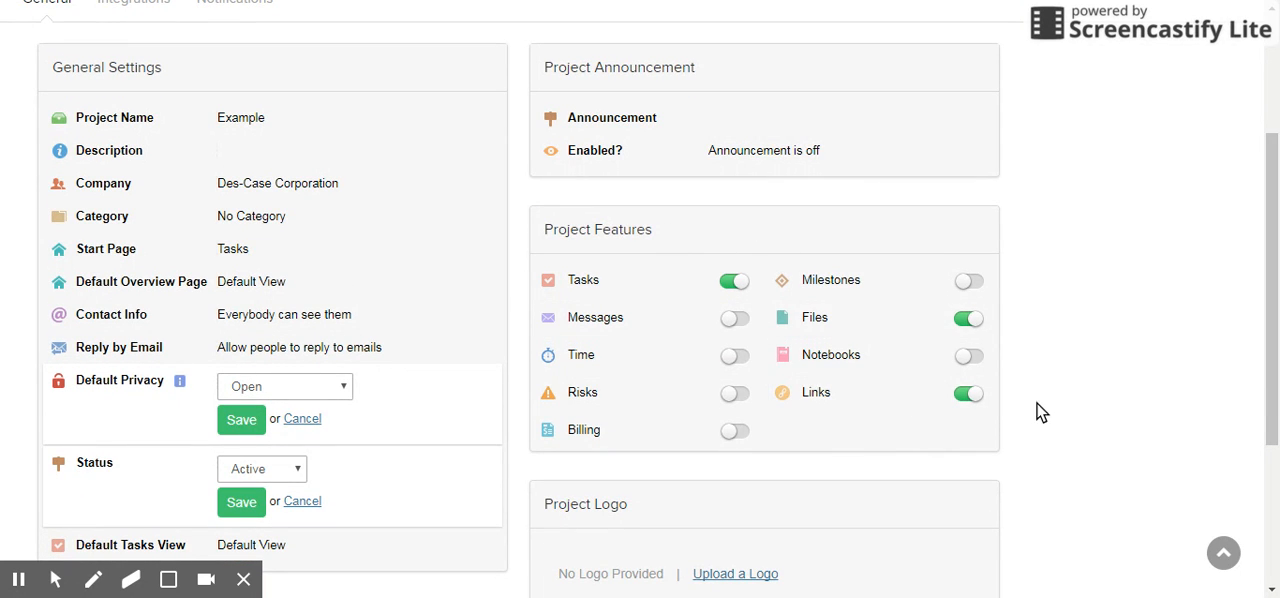
scroll(1041, 402, down, 2)
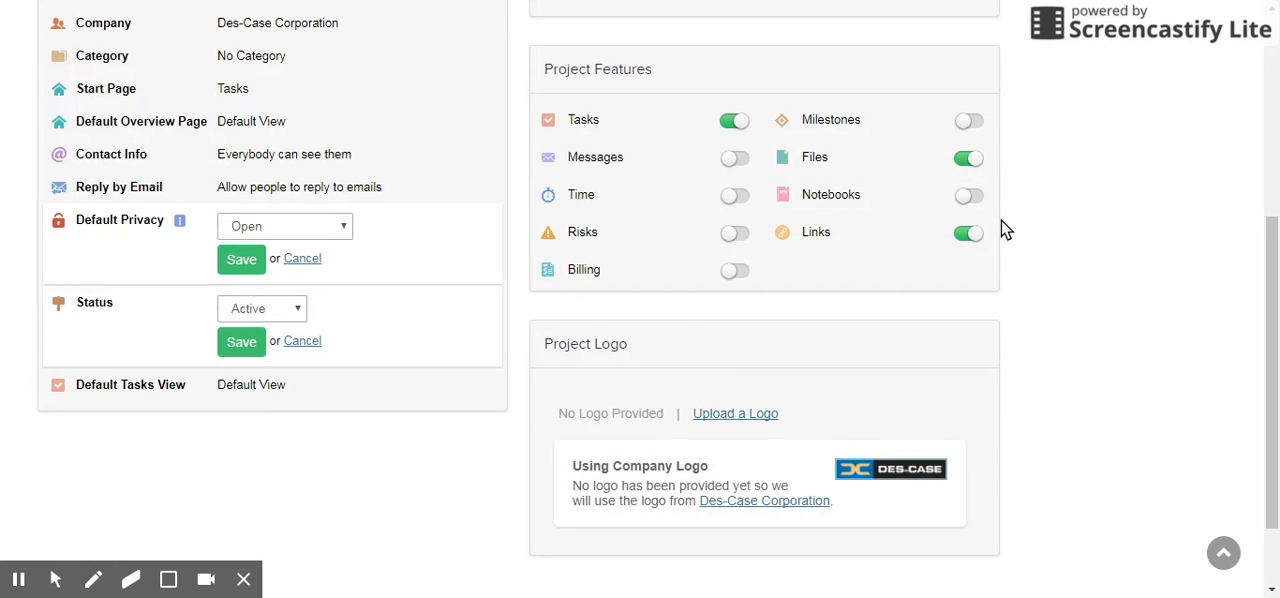
scroll(1003, 229, down, 1)
scroll(1003, 229, up, 5)
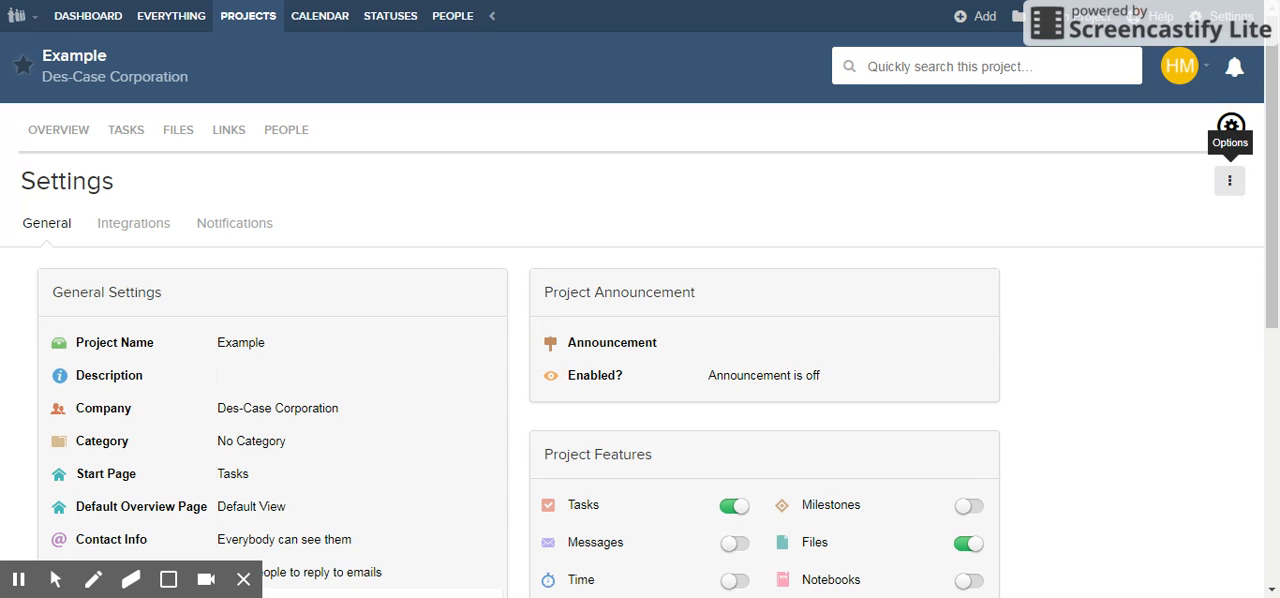
Step: View the Add People to Project form for the Example project, close it, and review the project's available options
click(1229, 181)
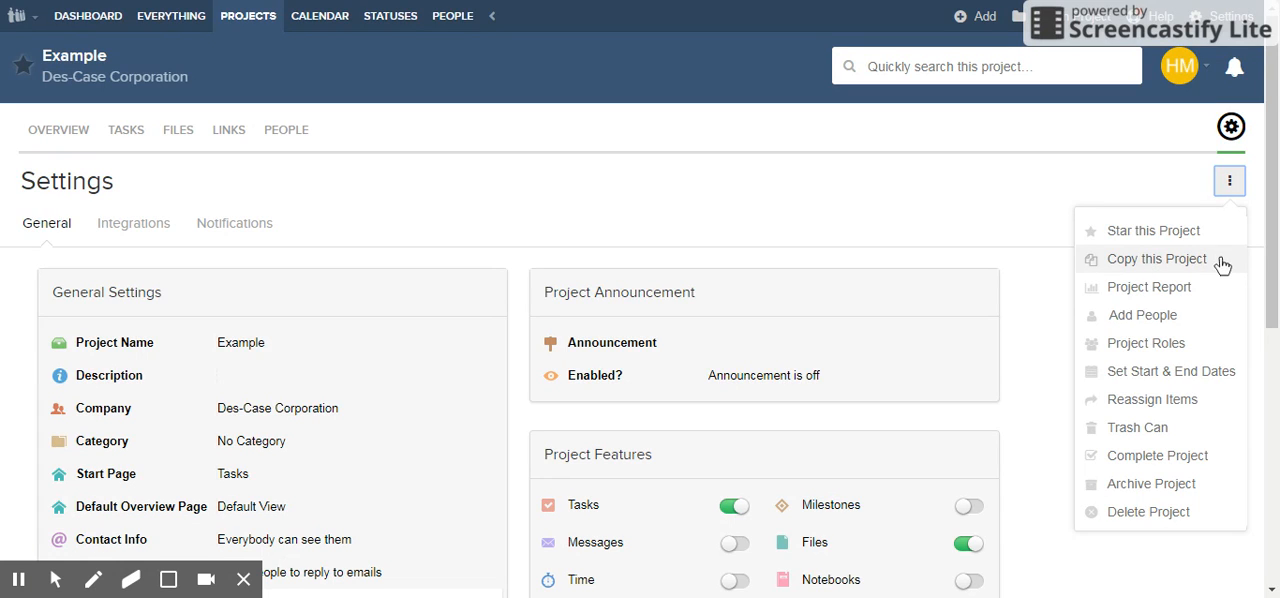
click(1162, 329)
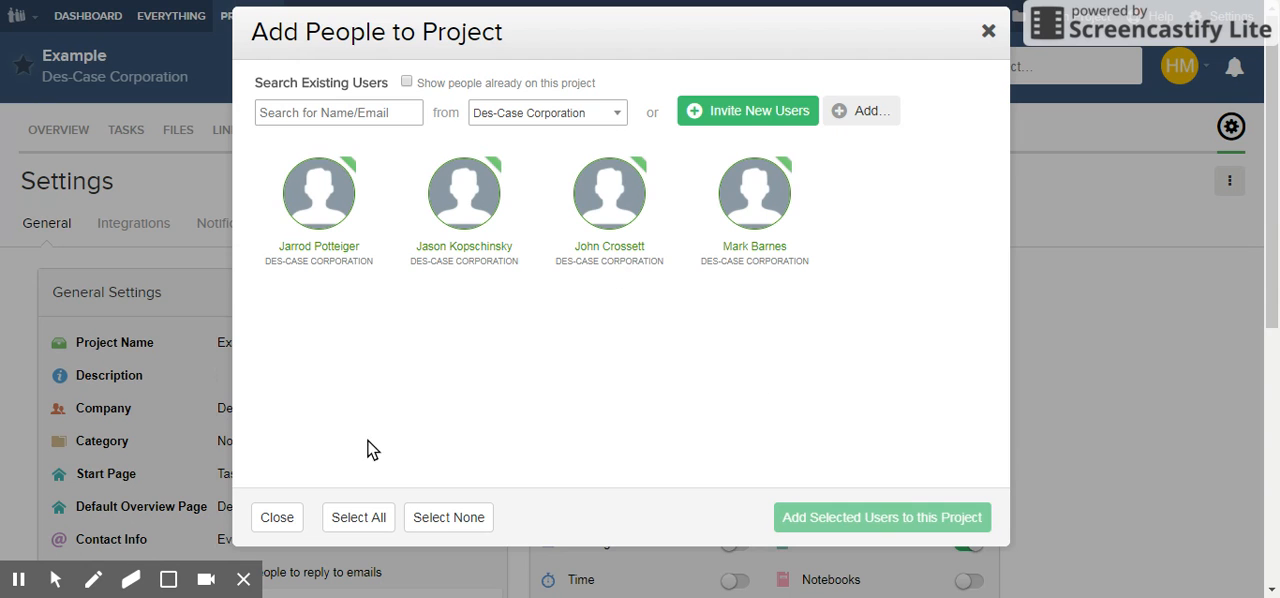
click(280, 517)
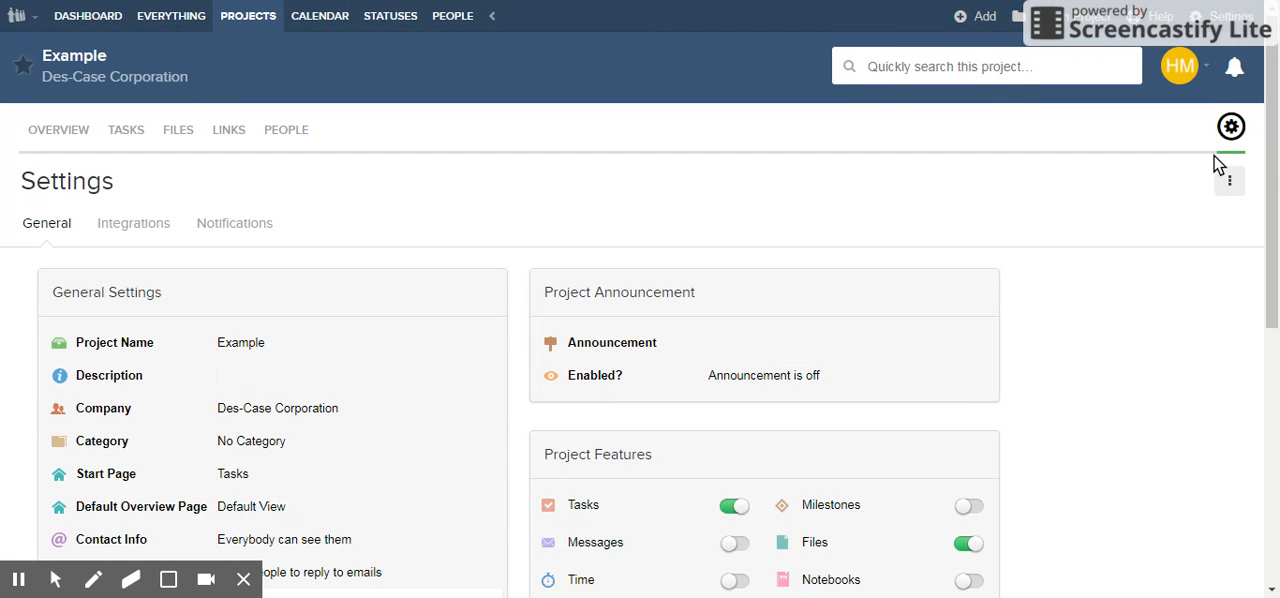
click(1230, 183)
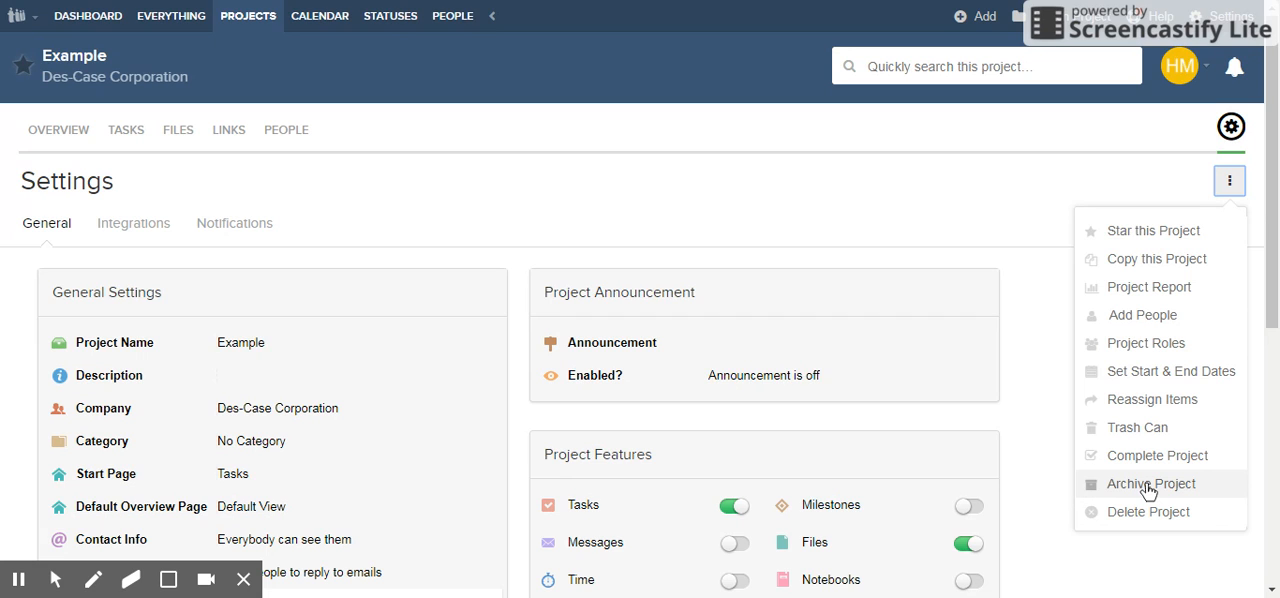
Step: Return to the dashboard and show the archived projects below the project list
click(92, 17)
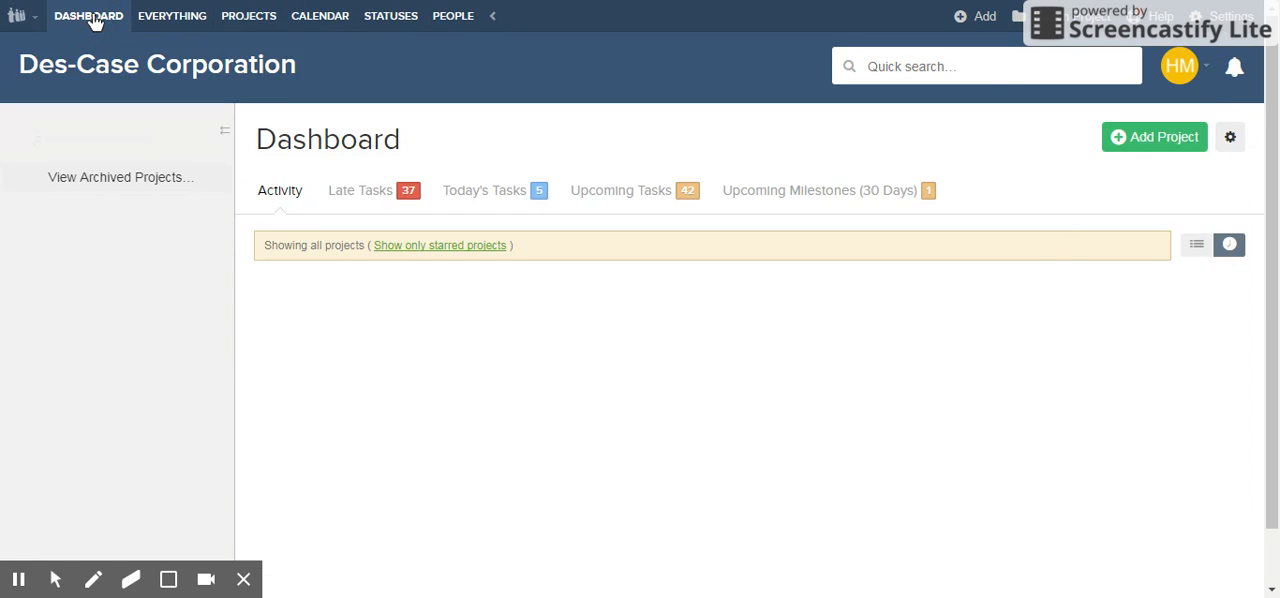
scroll(160, 230, down, 10)
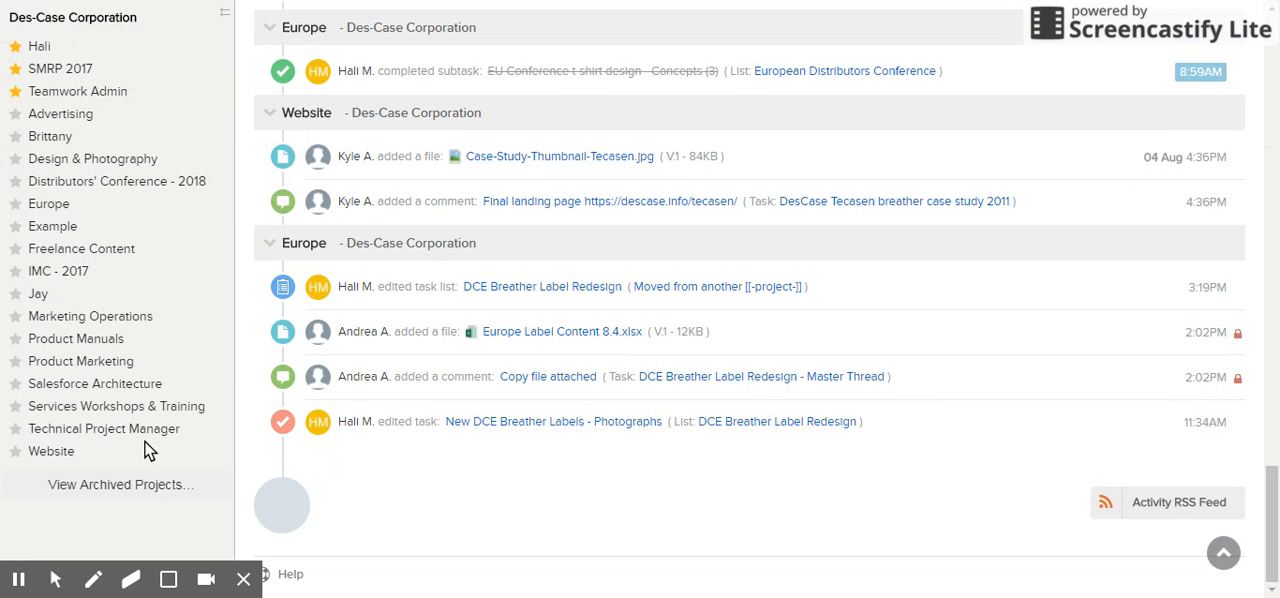
click(114, 485)
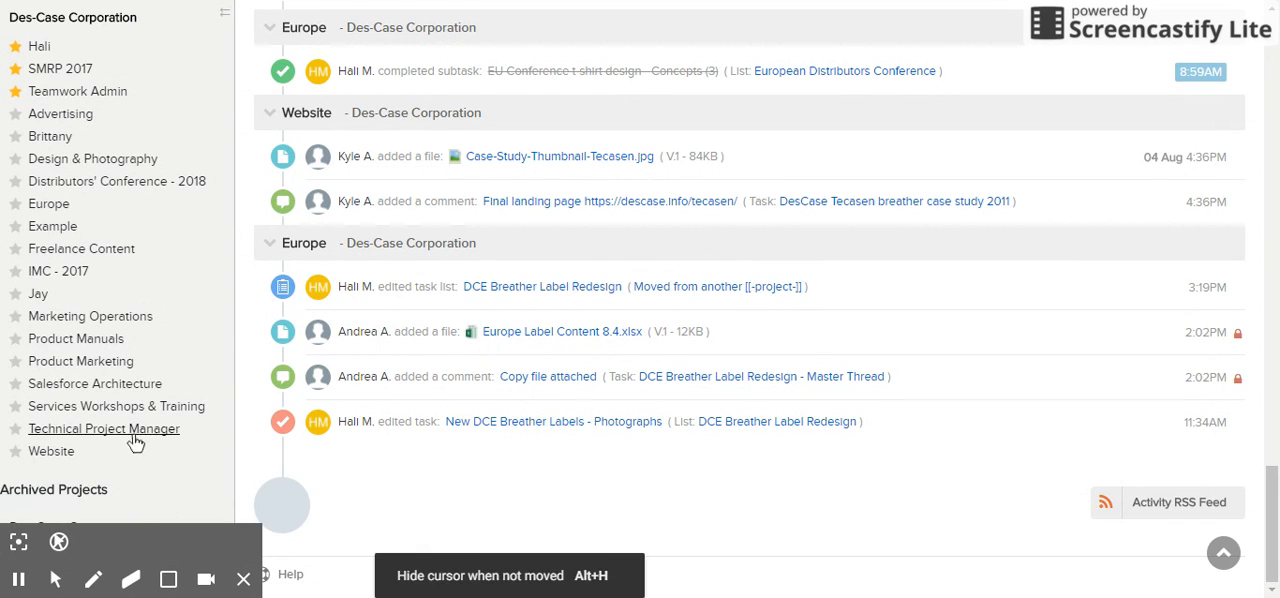
Step: Open the Example project from the dashboard's project list
scroll(90, 505, up, 20)
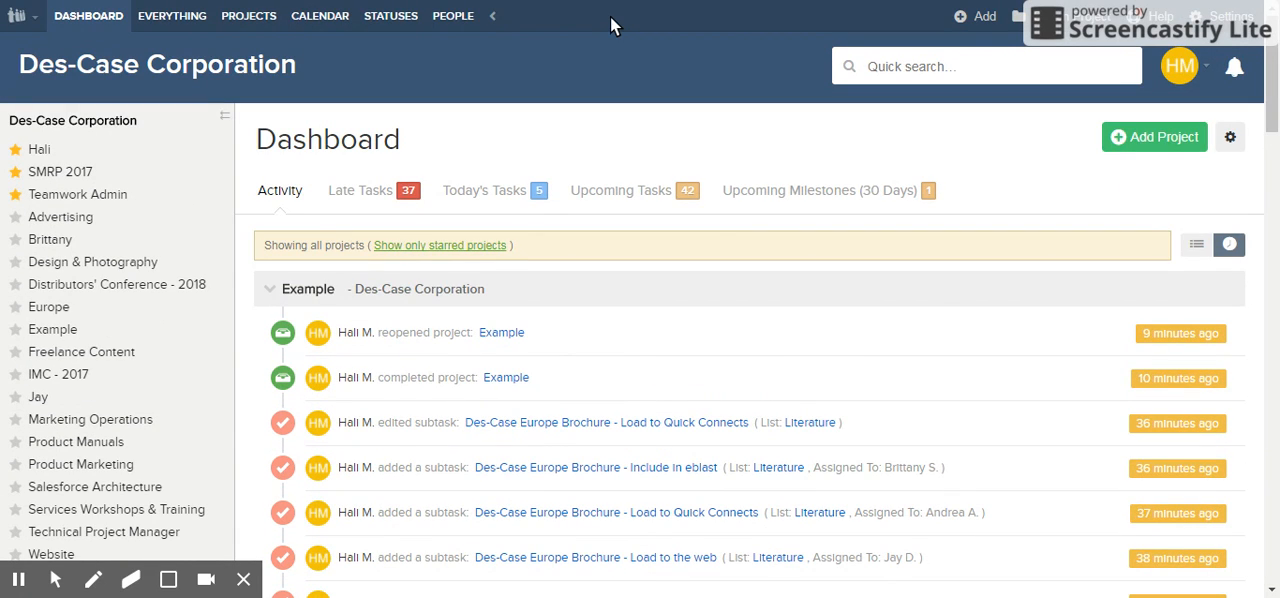
click(50, 329)
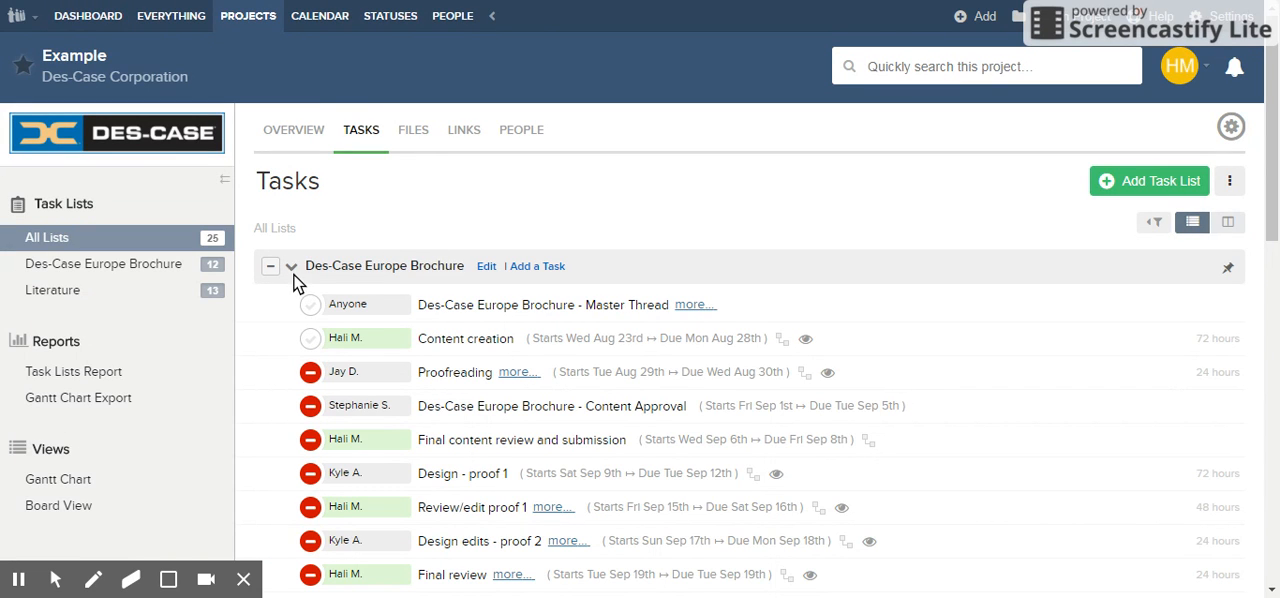
Step: Review the privacy, advanced and new-task default settings of the Des-Case Europe Brochure task list, and save the list
click(487, 266)
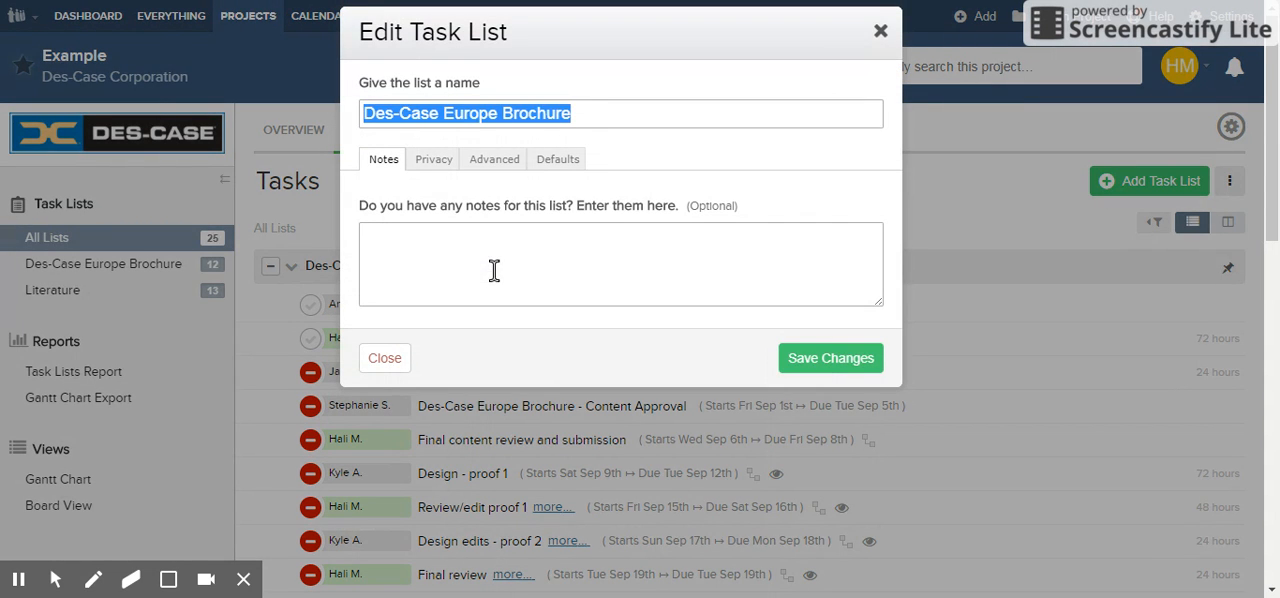
click(434, 161)
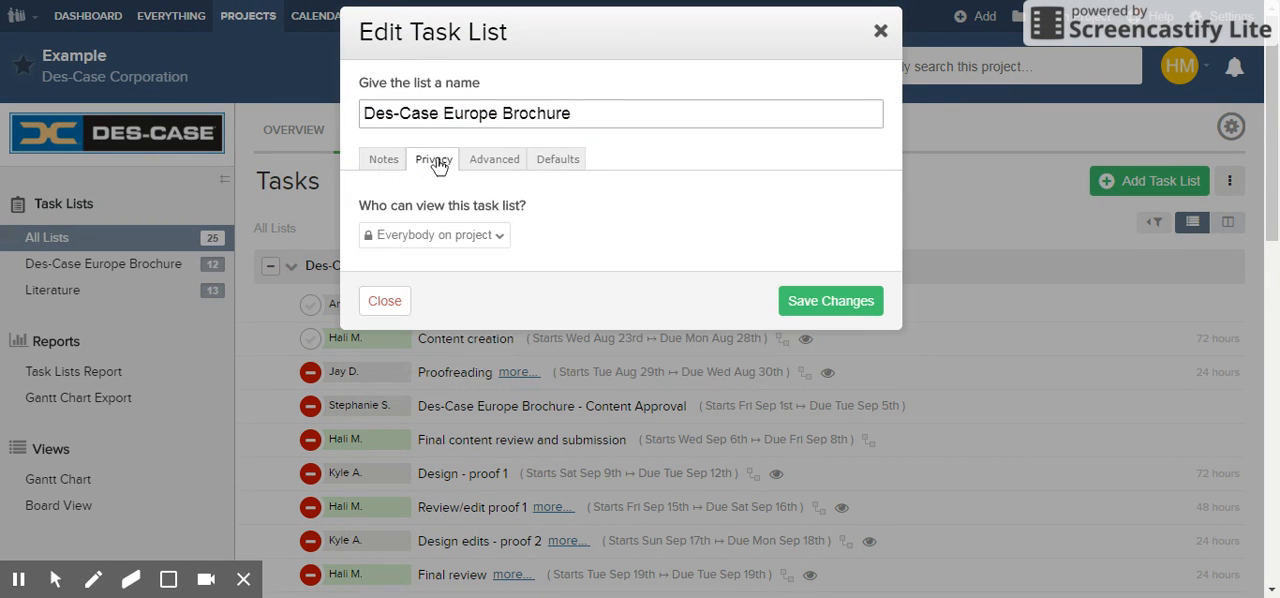
click(515, 164)
click(546, 172)
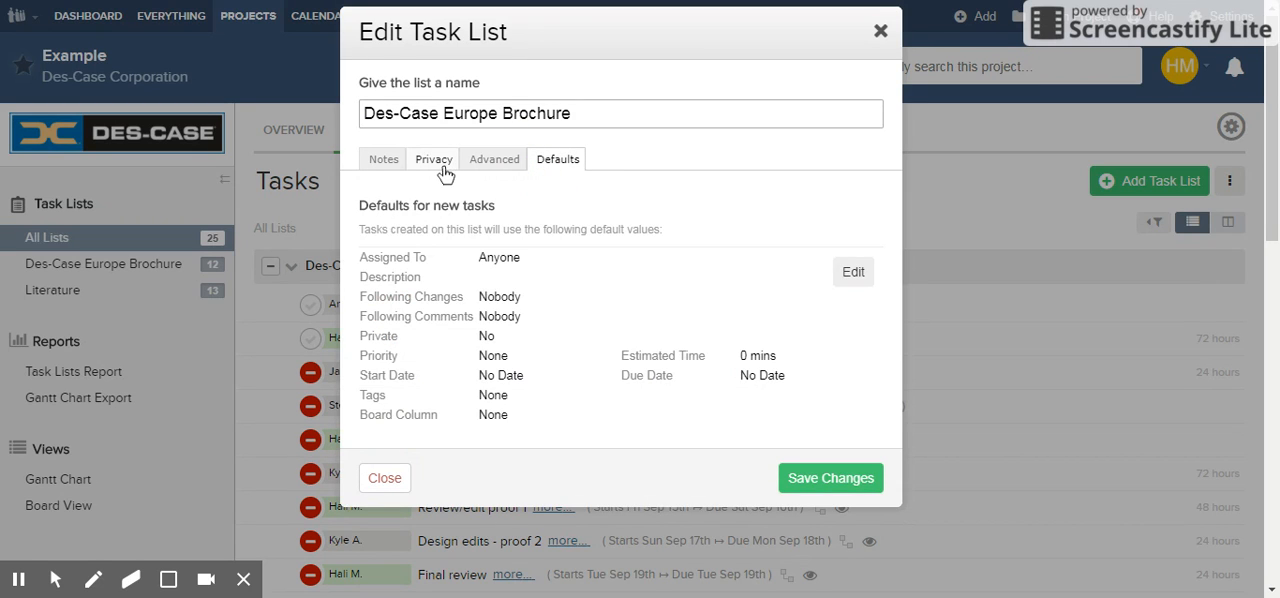
click(445, 168)
click(565, 160)
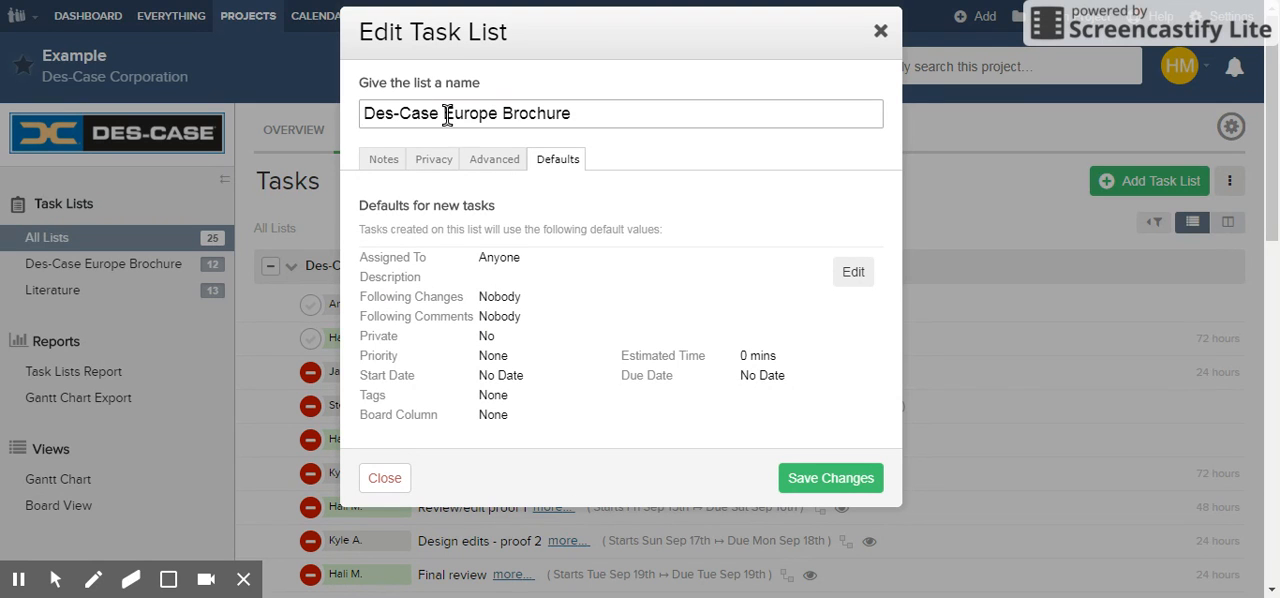
click(816, 477)
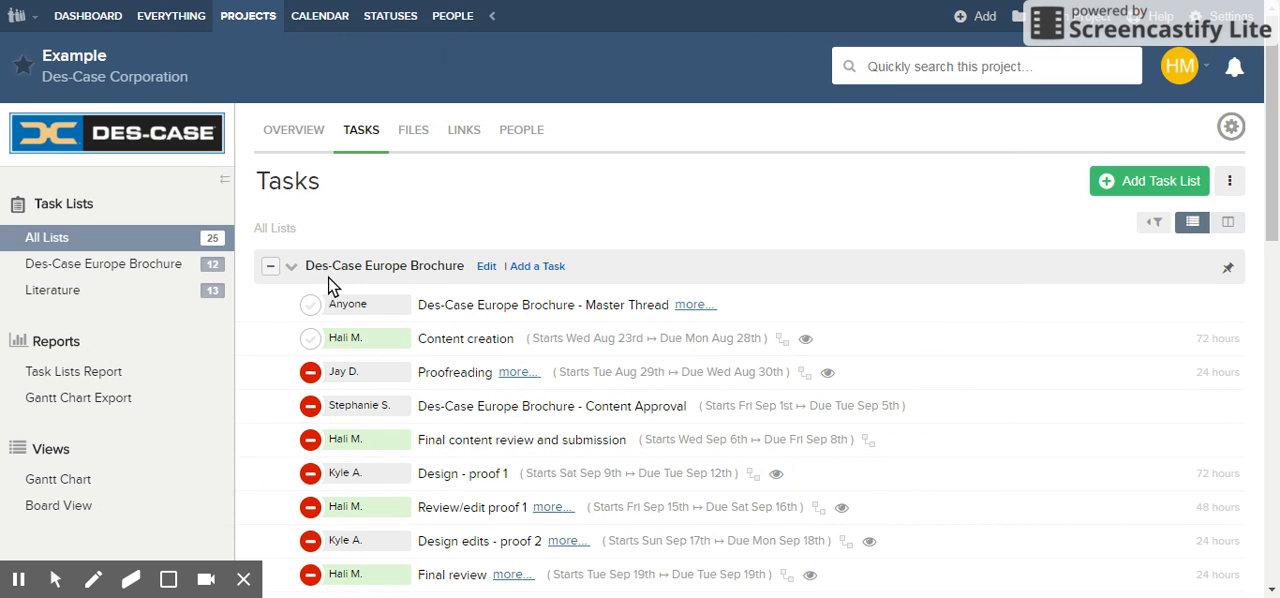
Step: Open the move or copy form for the Des-Case Europe Brochure task list and browse the available destination projects
click(292, 272)
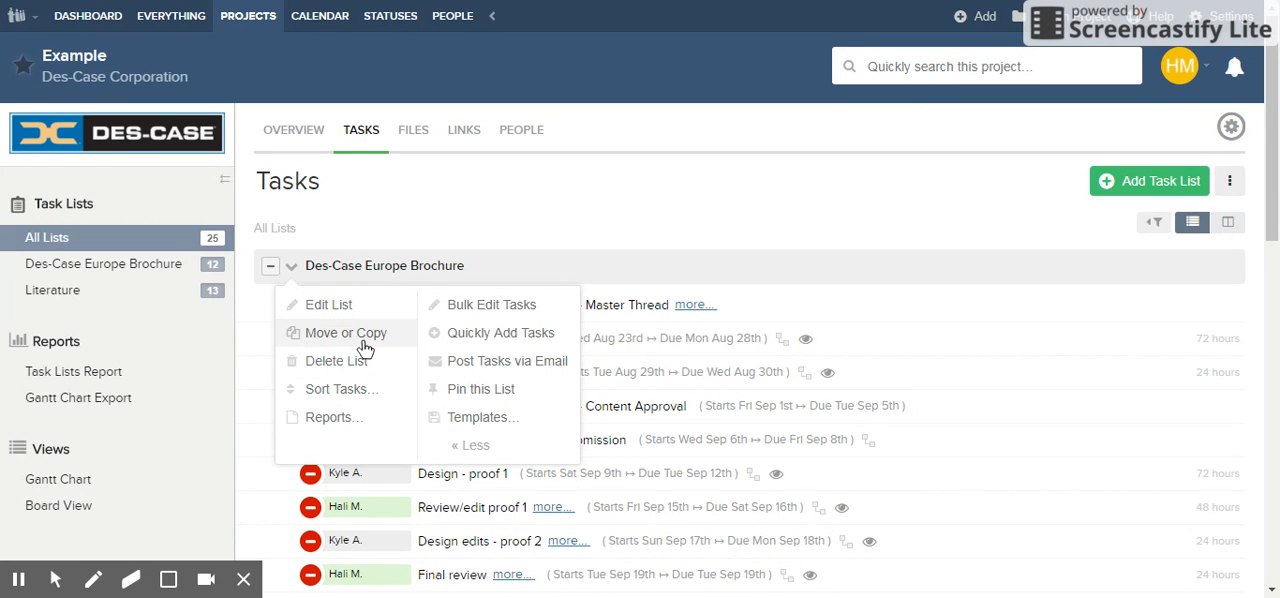
click(381, 340)
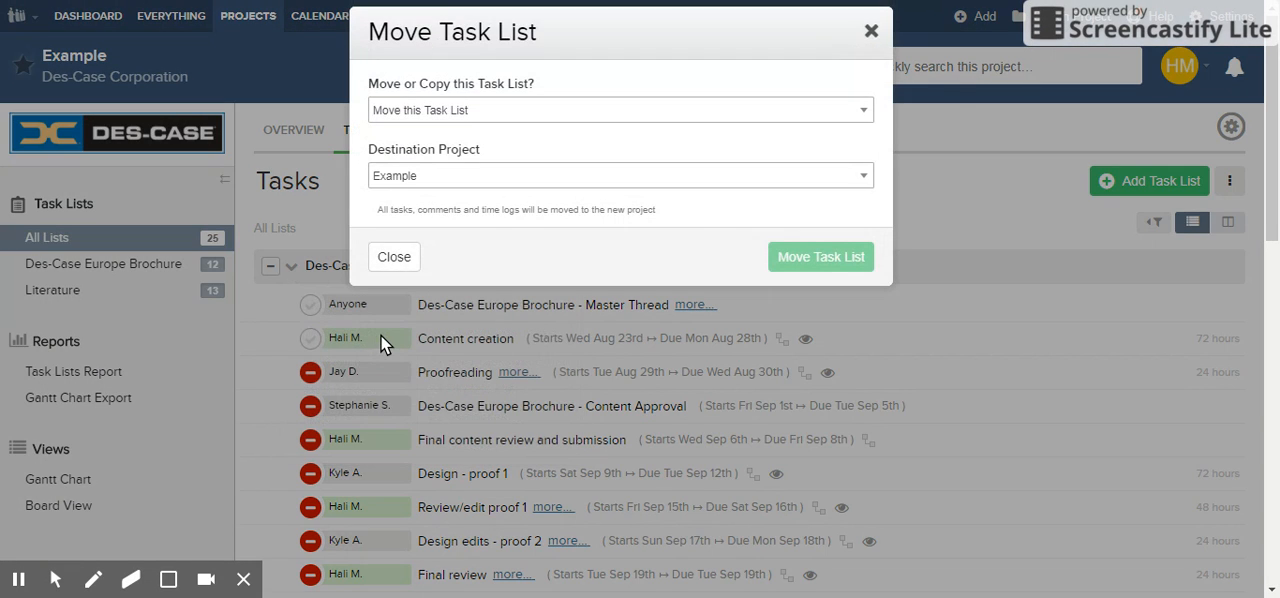
click(484, 178)
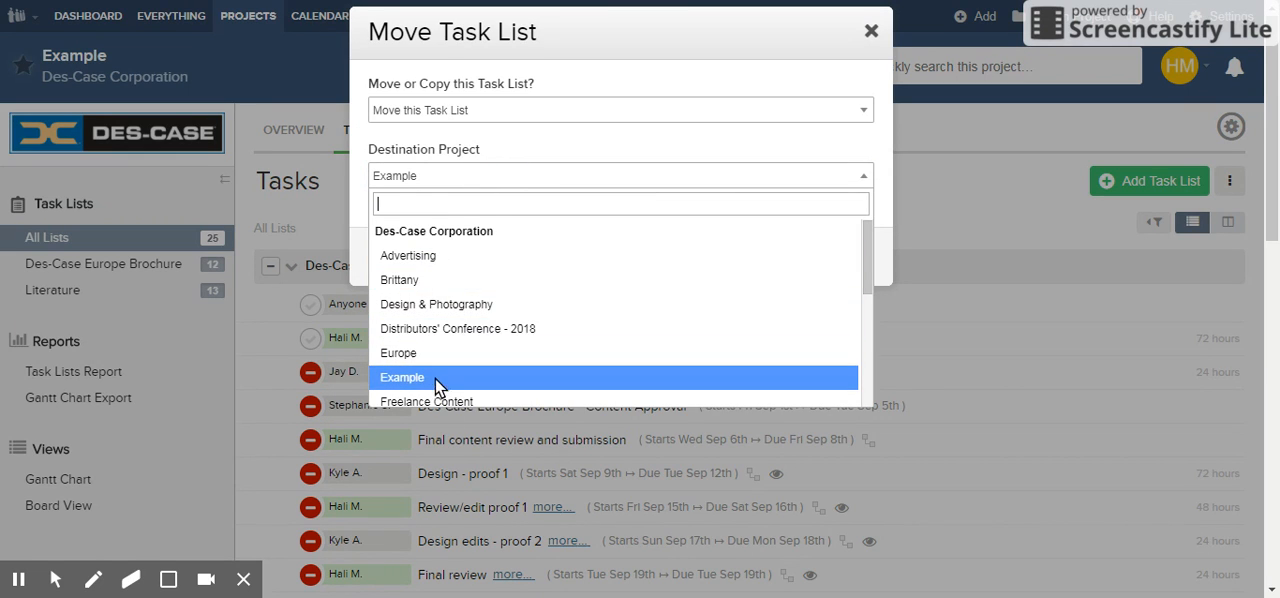
scroll(468, 348, down, 3)
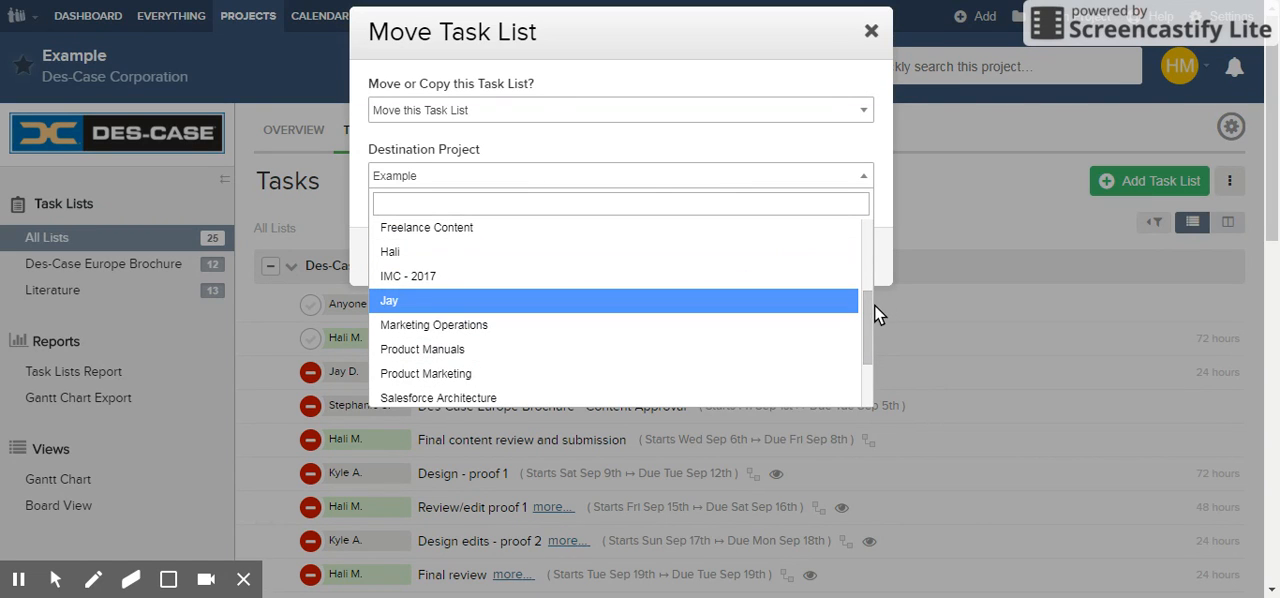
drag(867, 306, 850, 262)
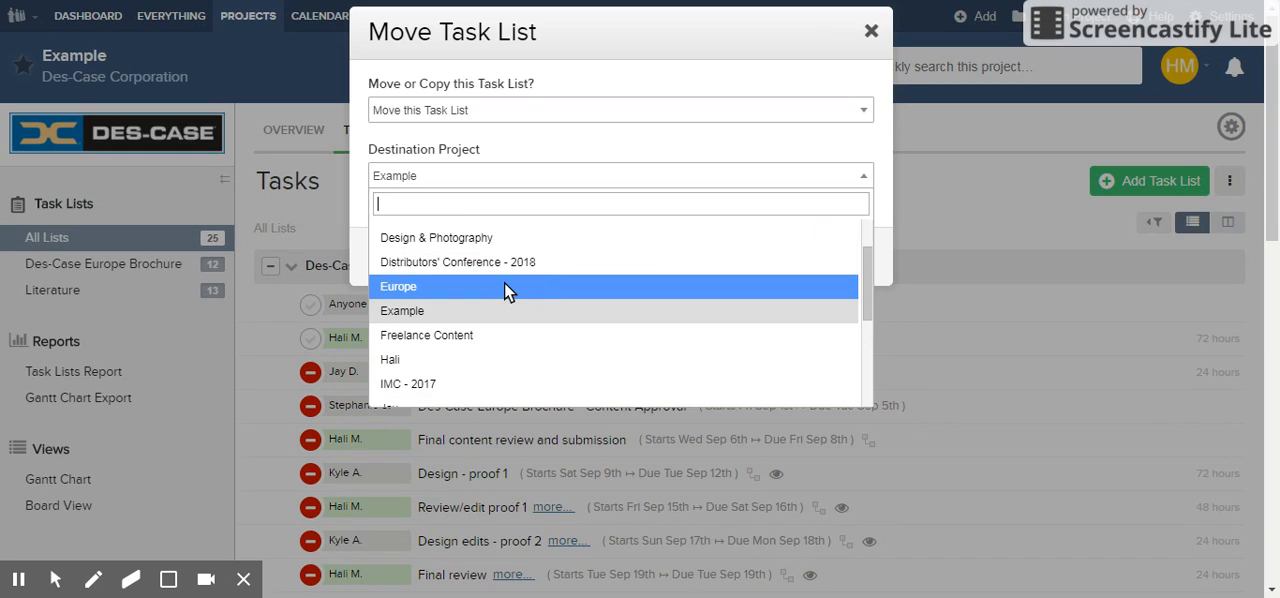
click(512, 157)
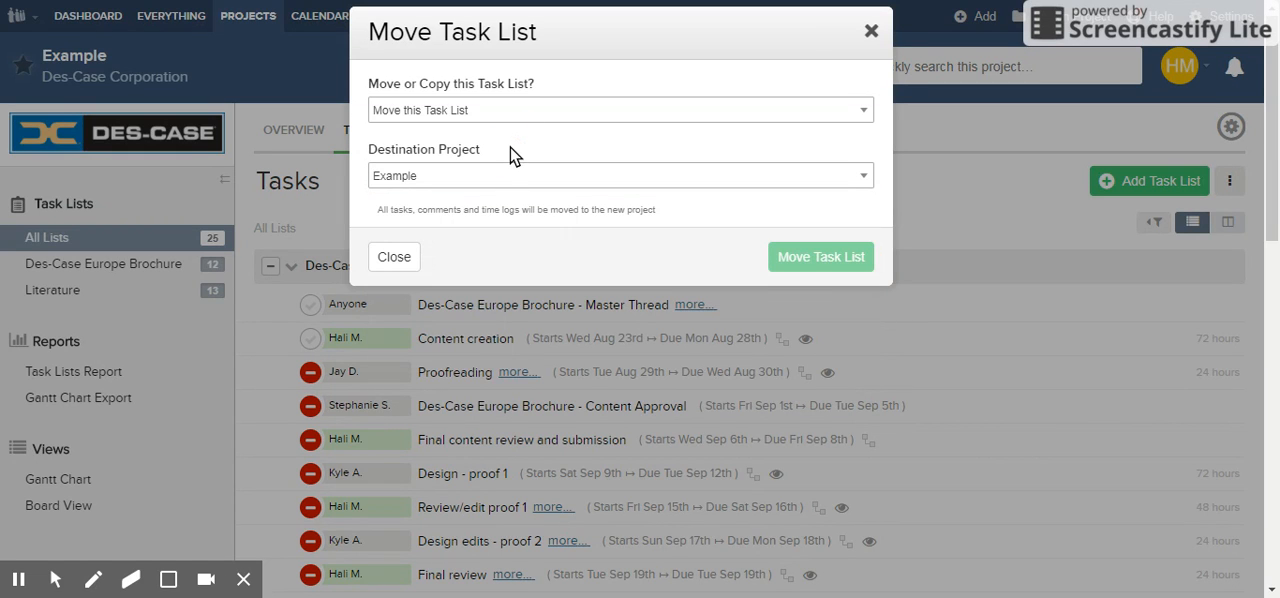
Step: Switch the operation to Copy this Task List, view the destination projects, and discard the changes
click(500, 112)
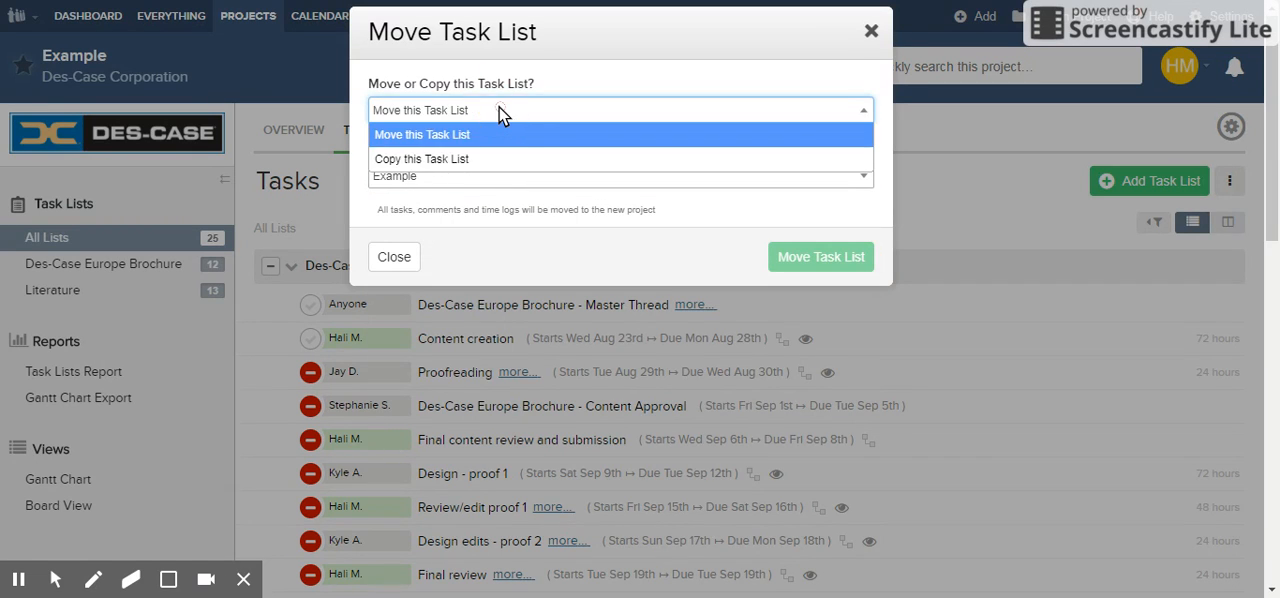
click(500, 158)
click(458, 175)
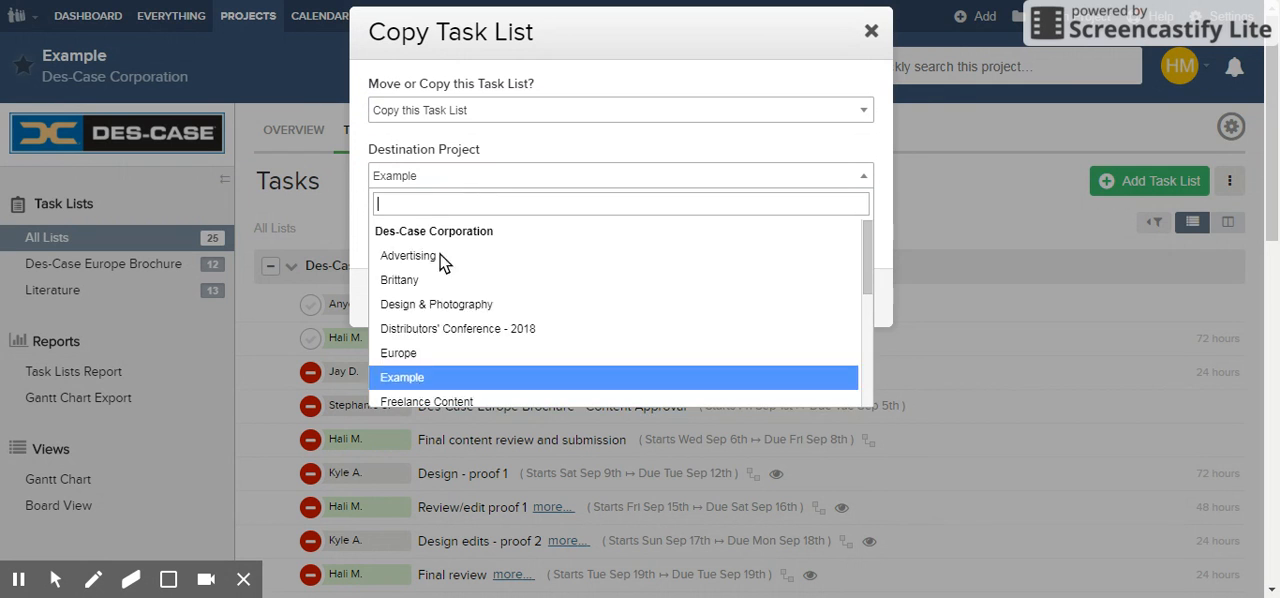
click(581, 140)
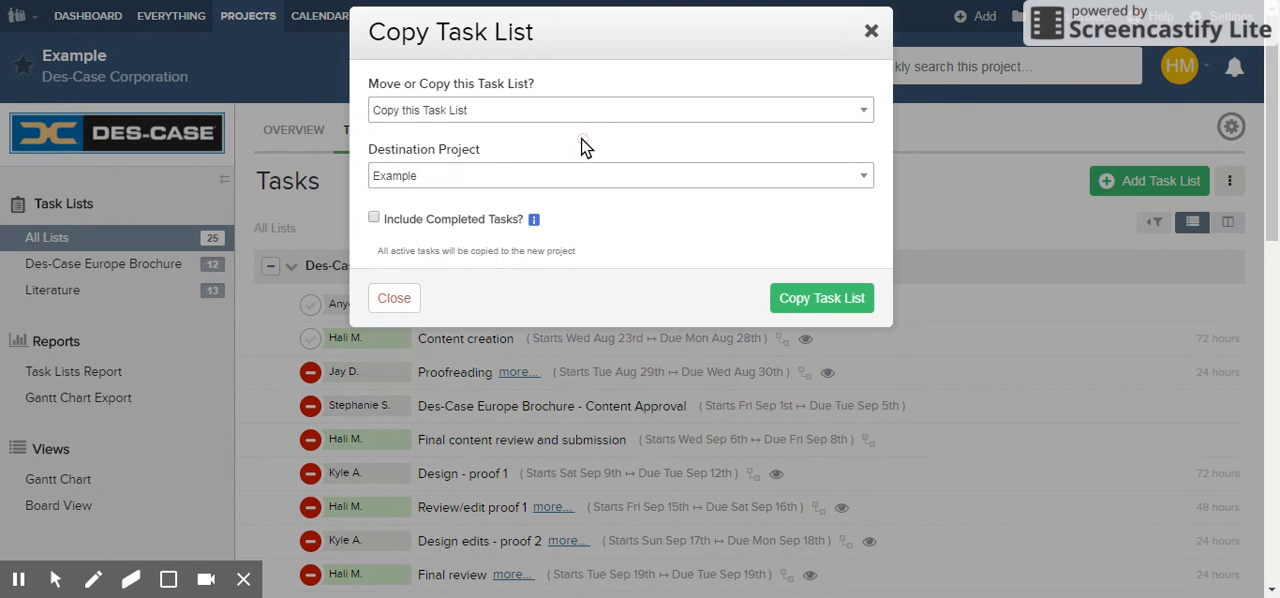
click(385, 307)
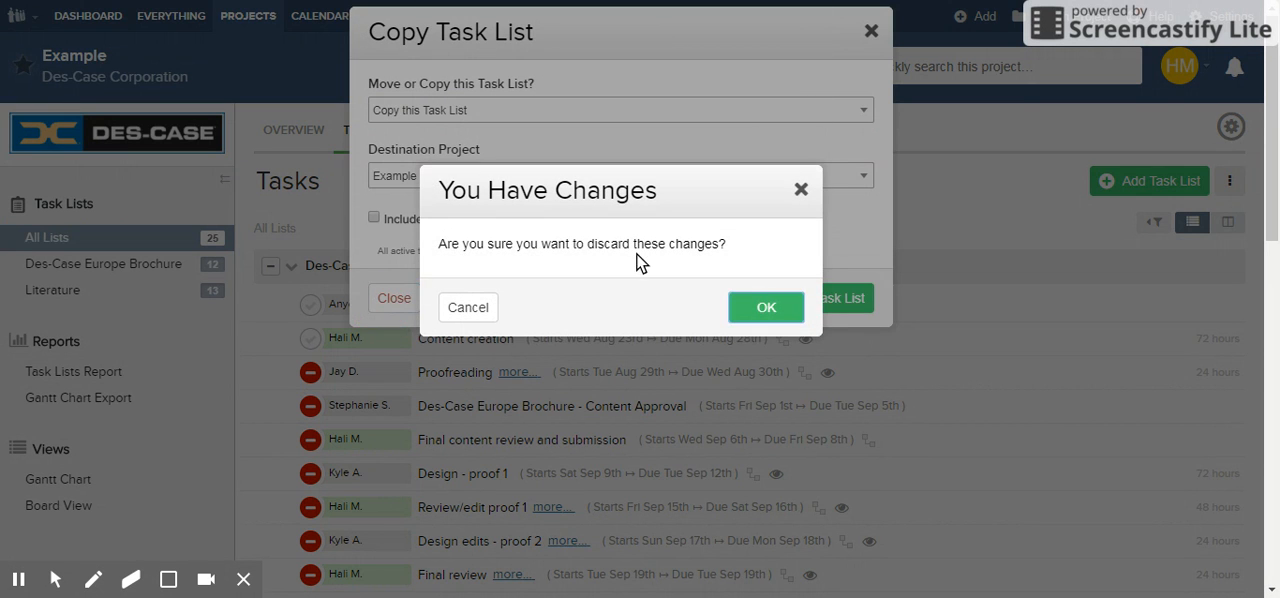
click(766, 307)
Step: Review the actions available for the Des-Case Europe Brochure task list, including sorting its tasks
click(290, 266)
click(290, 266)
click(290, 266)
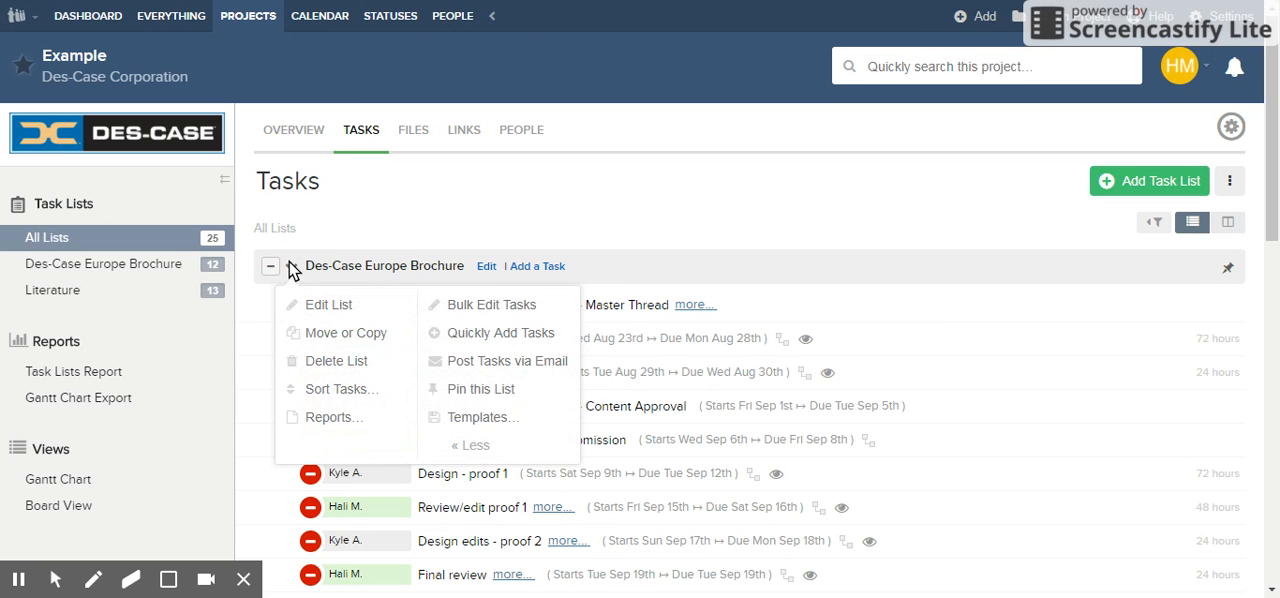
mouse_move(358, 388)
click(651, 257)
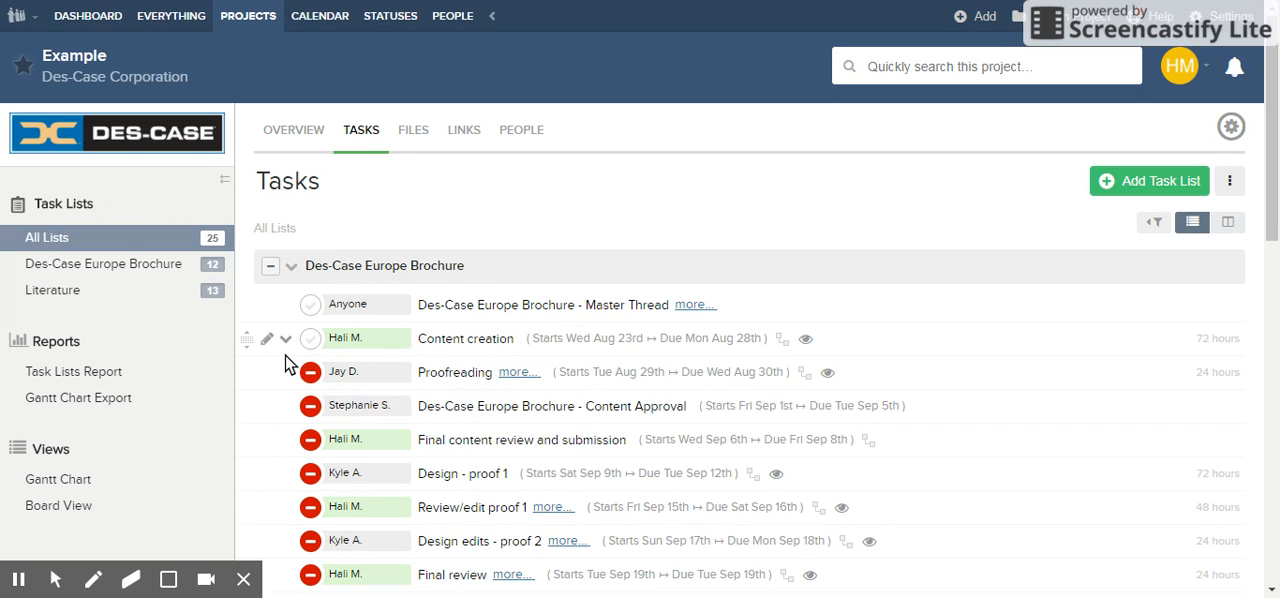
Step: Open the Content creation task for editing and review its description, prerequisite task and notification settings
scroll(285, 345, down, 3)
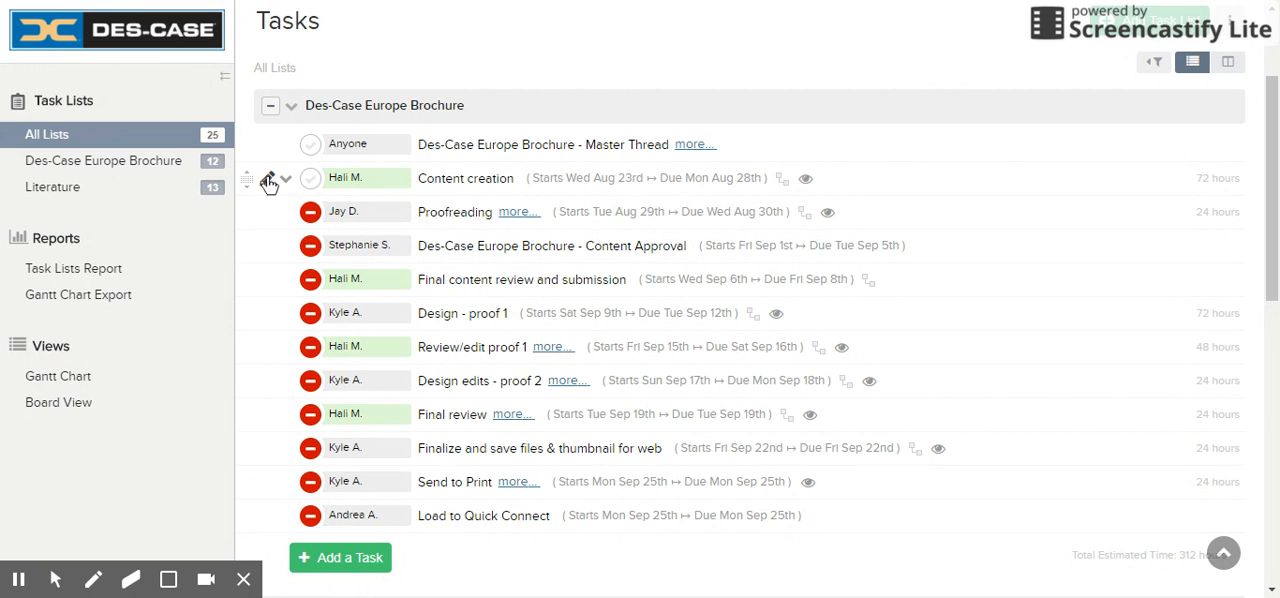
click(268, 180)
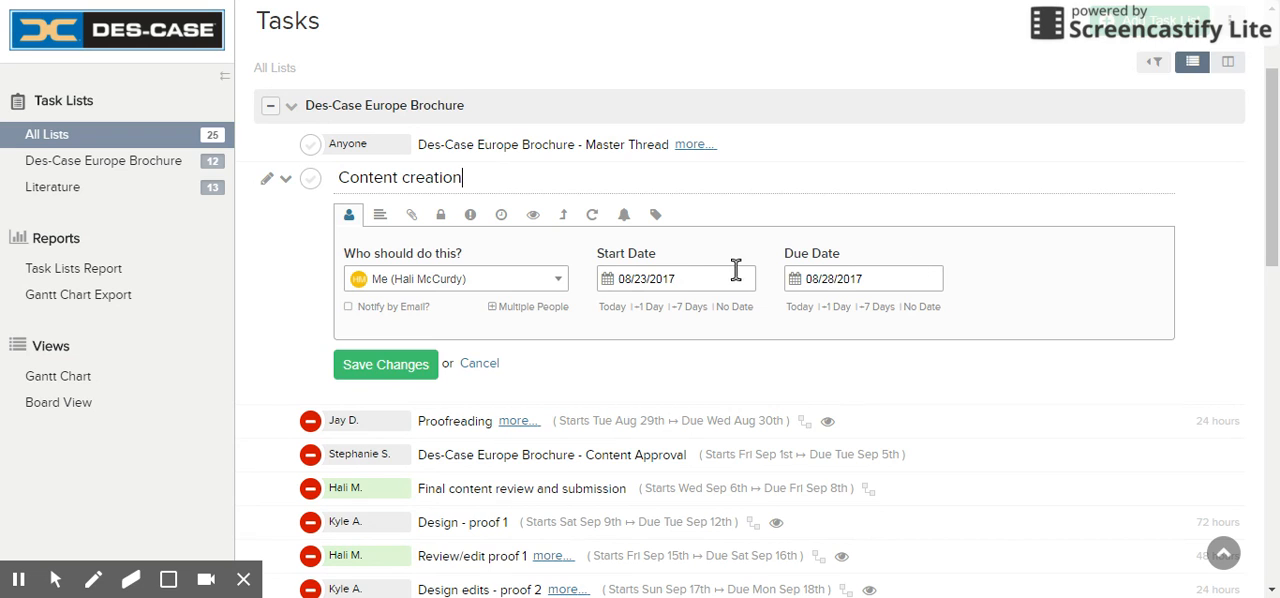
click(380, 214)
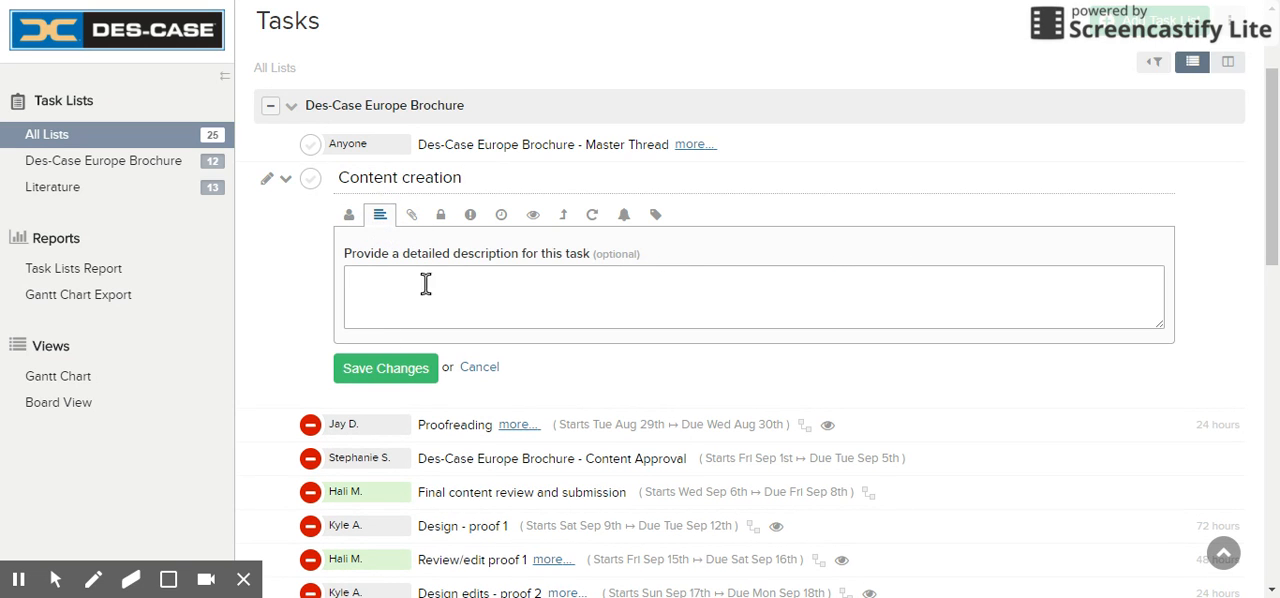
click(564, 216)
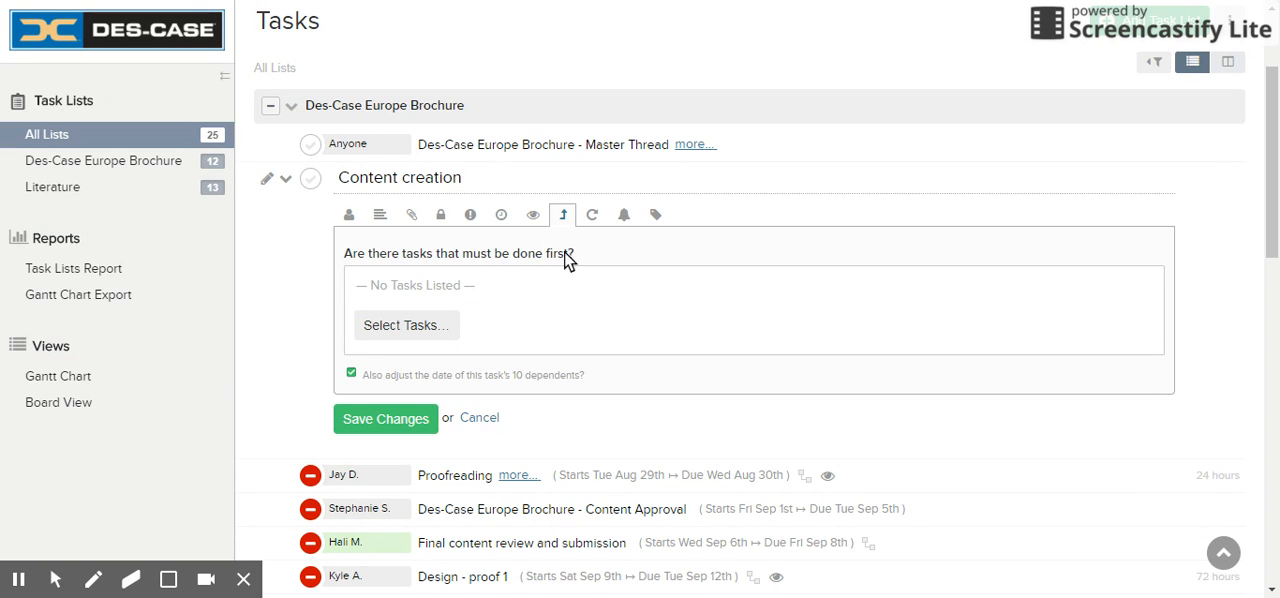
click(533, 214)
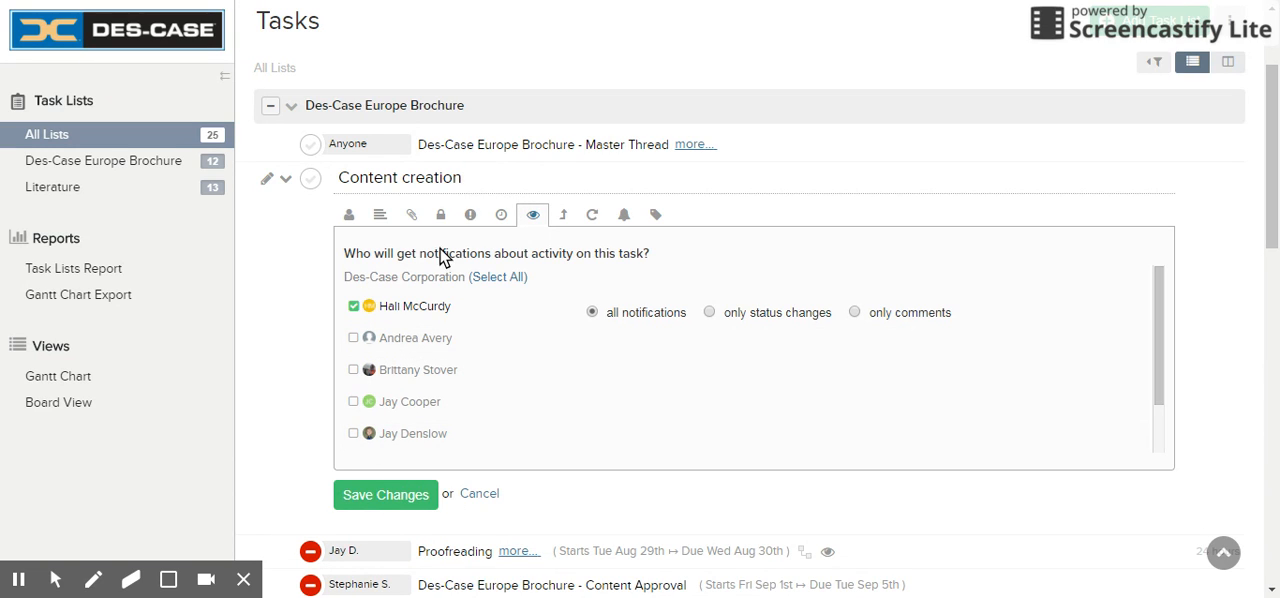
Step: Try Low as the Content creation task's priority, set it back to None, and save the task
click(471, 216)
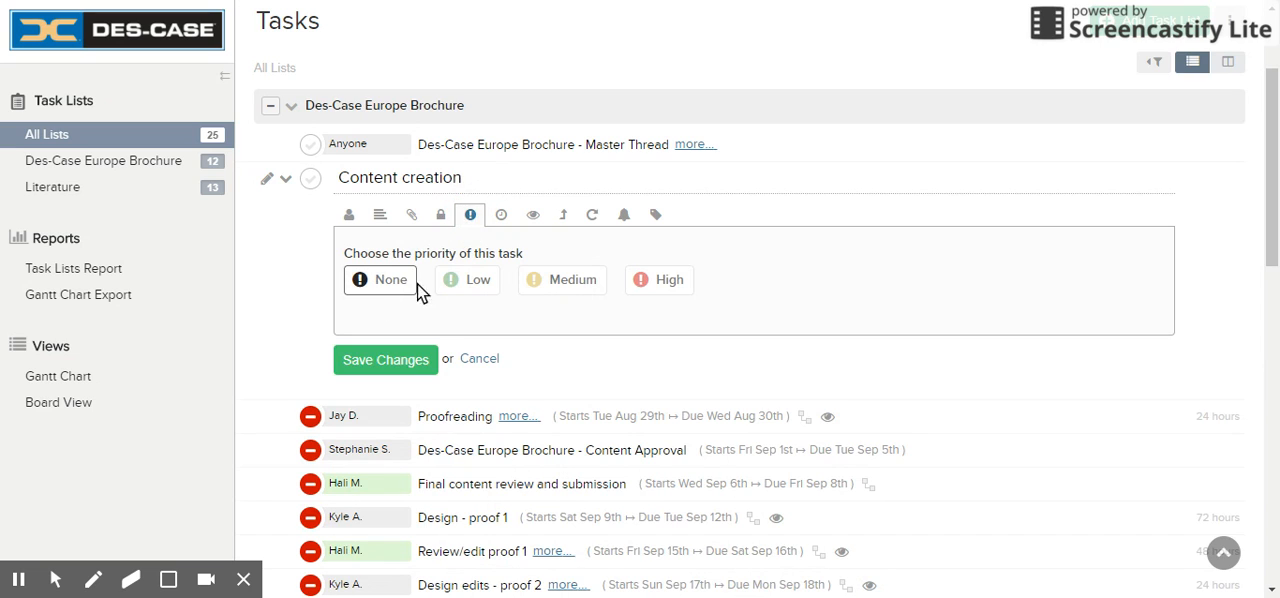
click(456, 280)
click(393, 285)
click(388, 356)
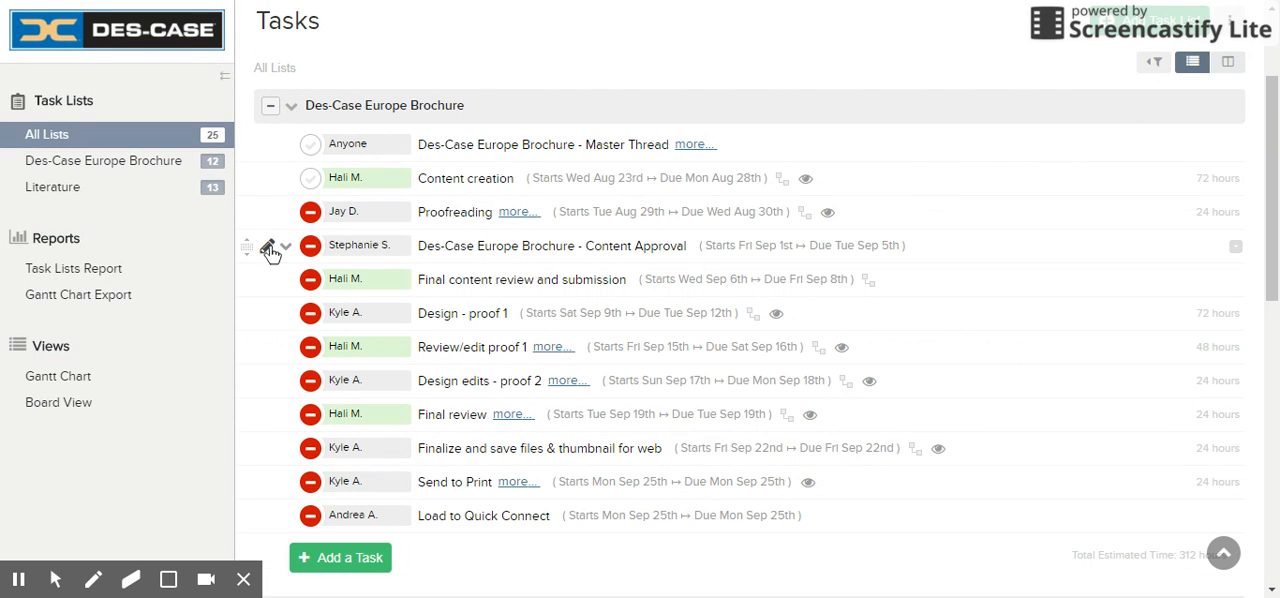
Step: Open the Content Approval task for editing and view the tasks that must be done before it
click(268, 248)
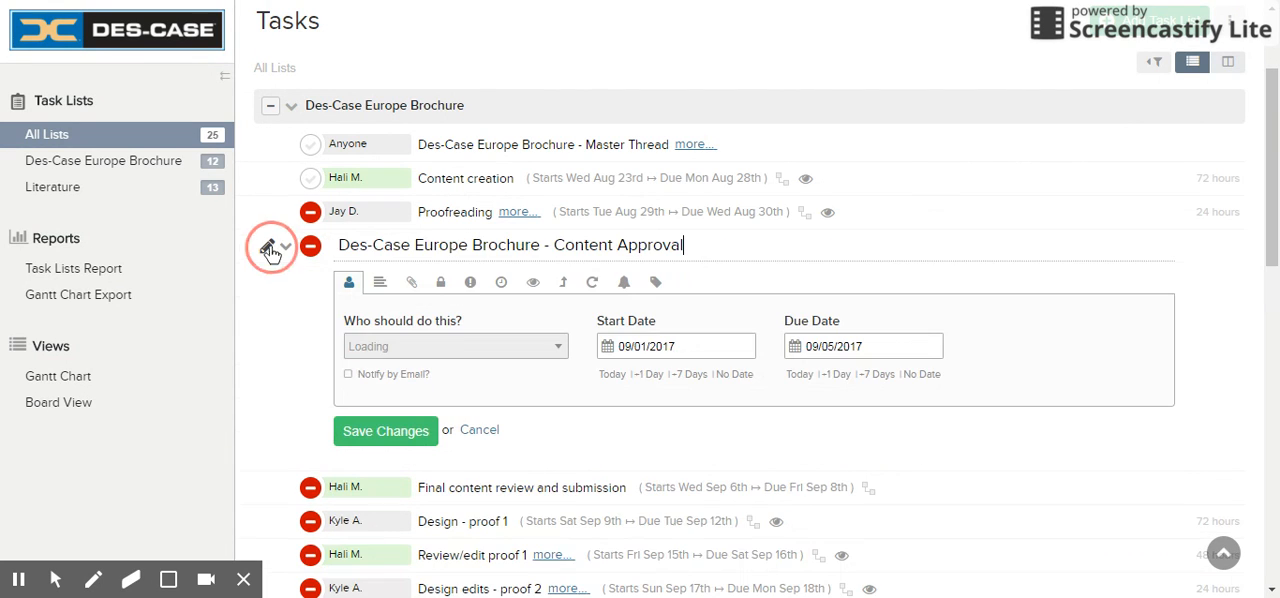
click(566, 287)
scroll(636, 410, down, 3)
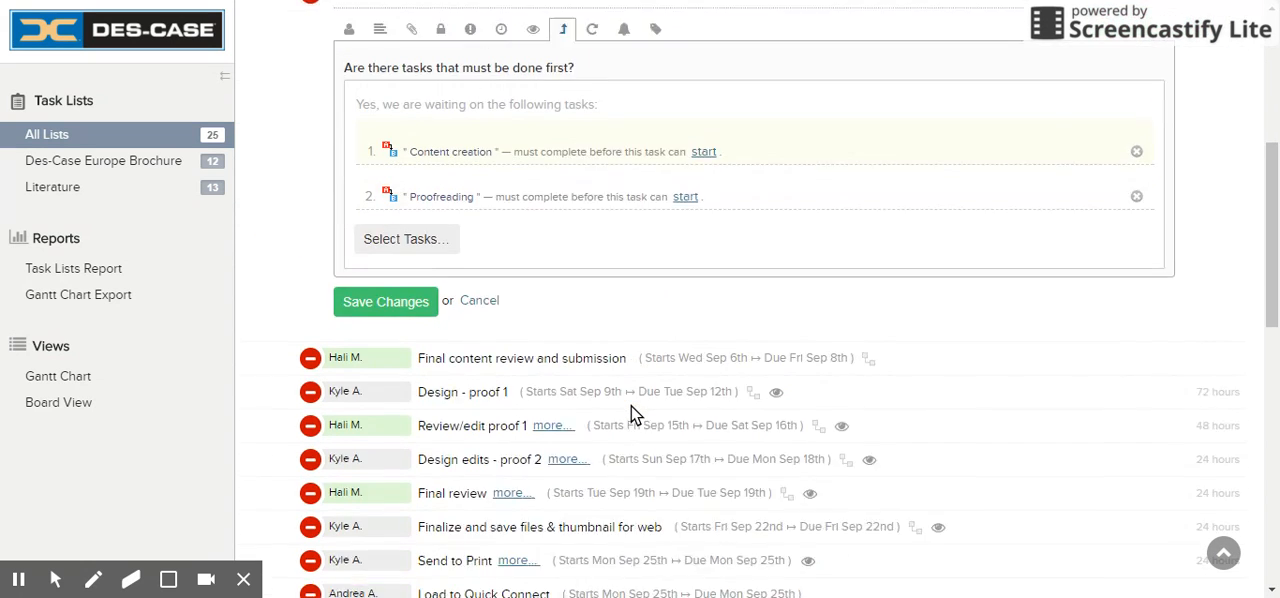
scroll(495, 283, up, 5)
scroll(494, 283, down, 4)
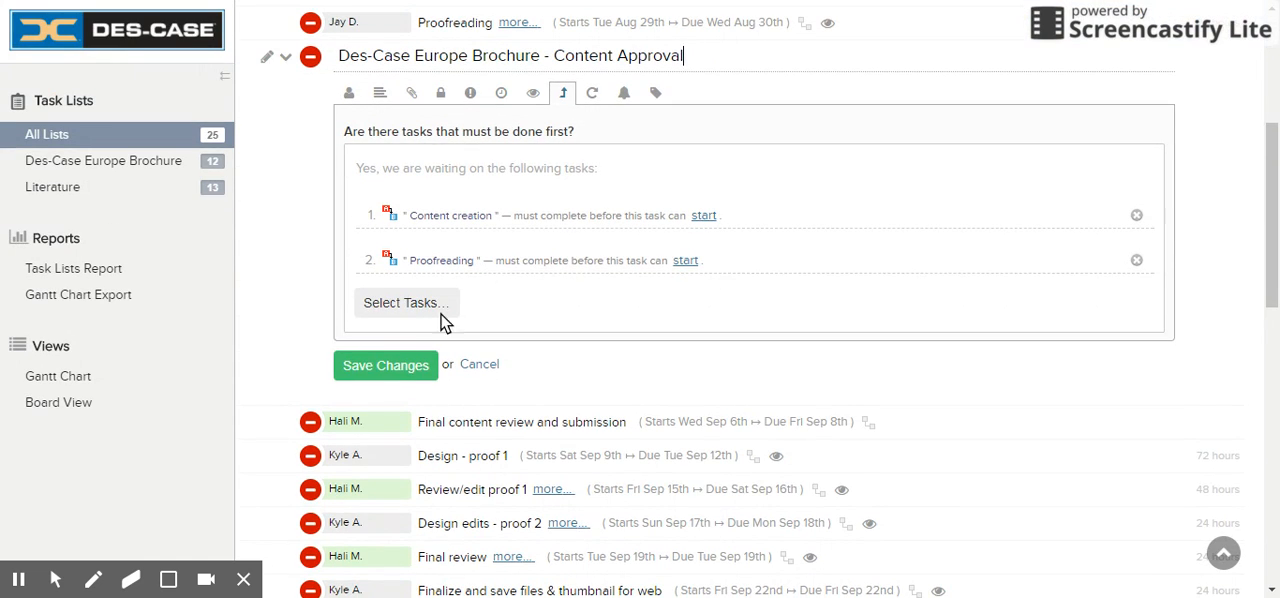
Step: Open the predecessor selection for Content Approval and try to toggle the Proofreading and Content creation tasks
click(404, 307)
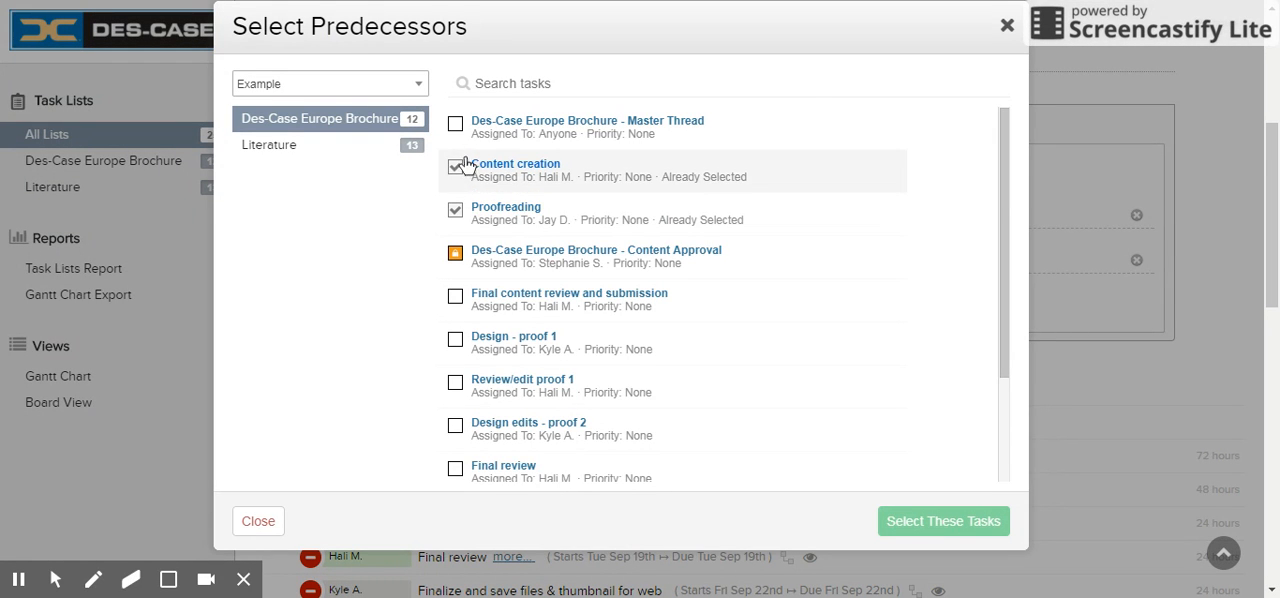
click(467, 211)
click(460, 212)
click(461, 162)
click(461, 187)
click(455, 169)
Step: Review the project choice and the tasks offered as predecessors for Content Approval, and close the selection
scroll(480, 250, up, 3)
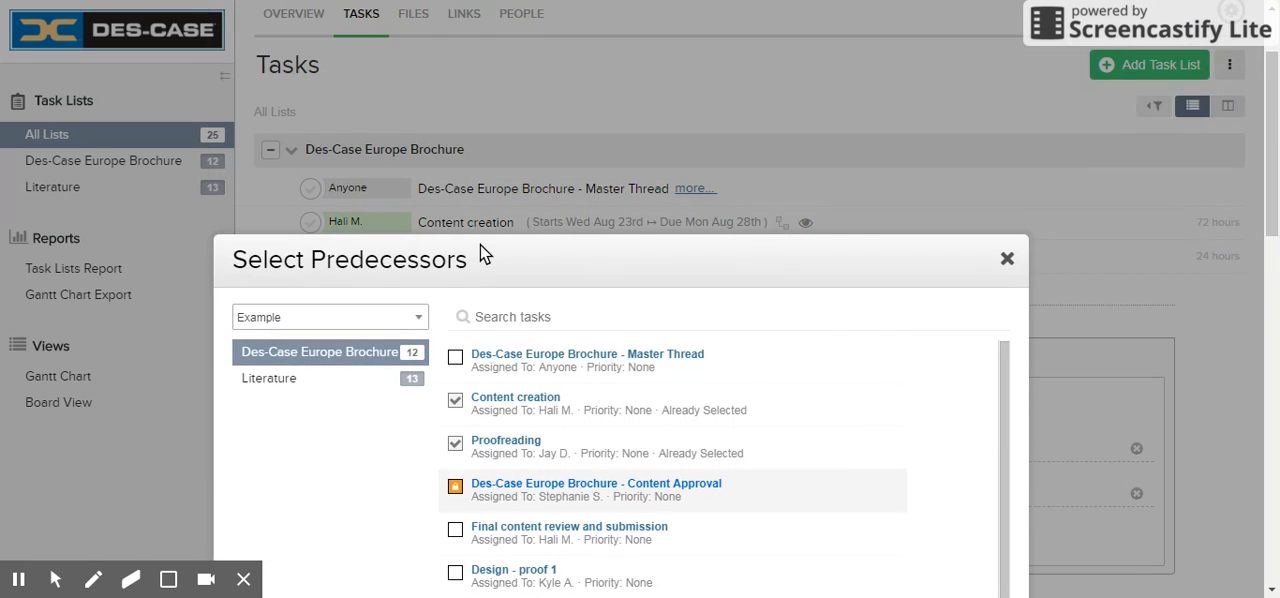
scroll(480, 244, down, 4)
click(418, 191)
click(418, 191)
scroll(480, 330, up, 1)
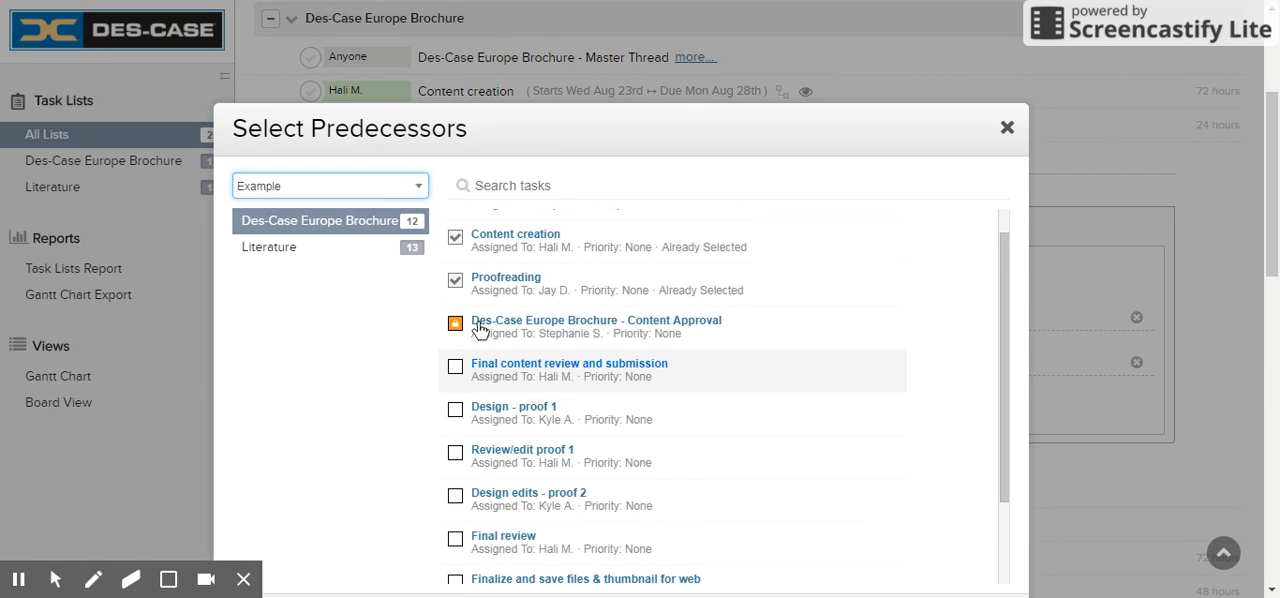
scroll(457, 300, up, 1)
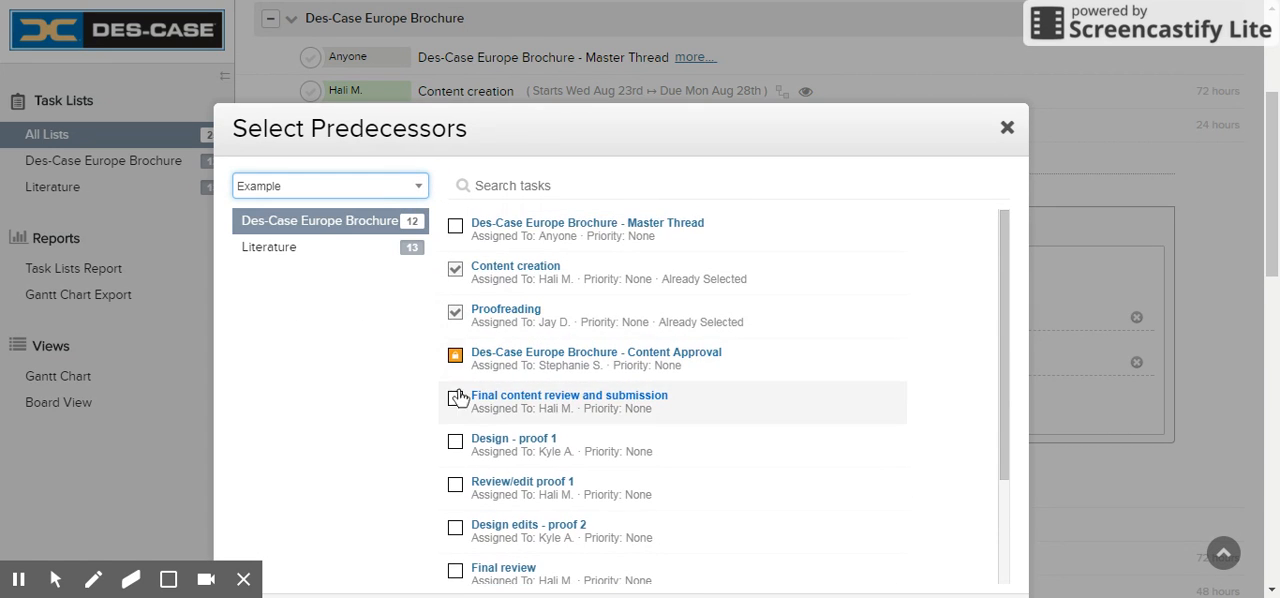
scroll(471, 291, up, 1)
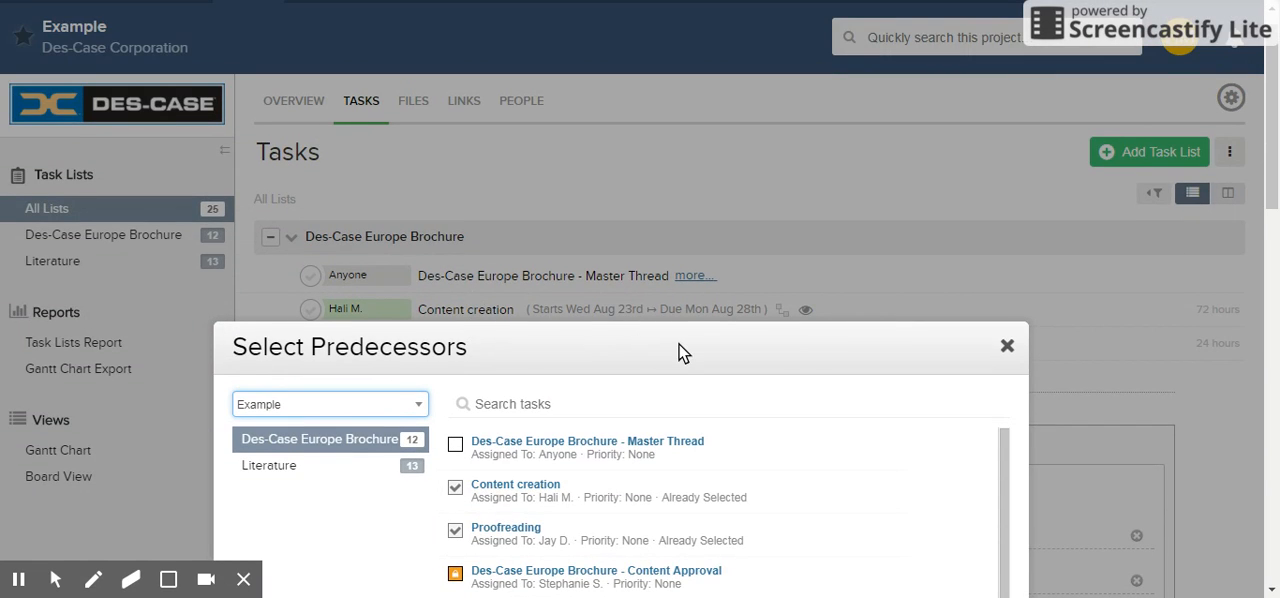
scroll(680, 350, down, 6)
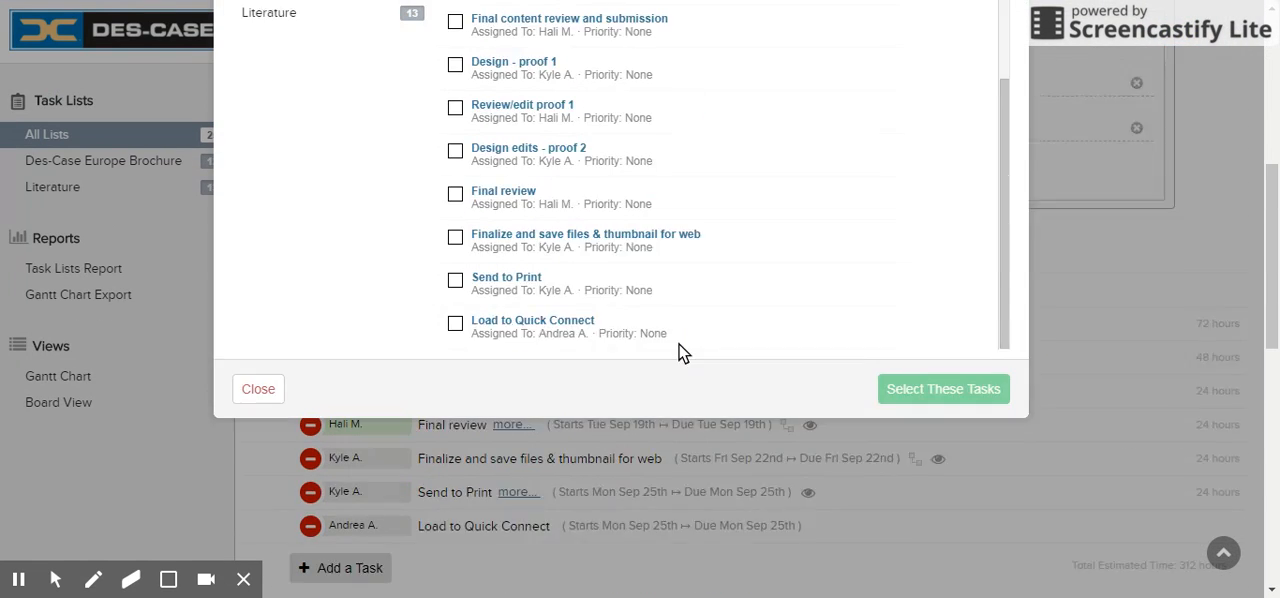
click(266, 420)
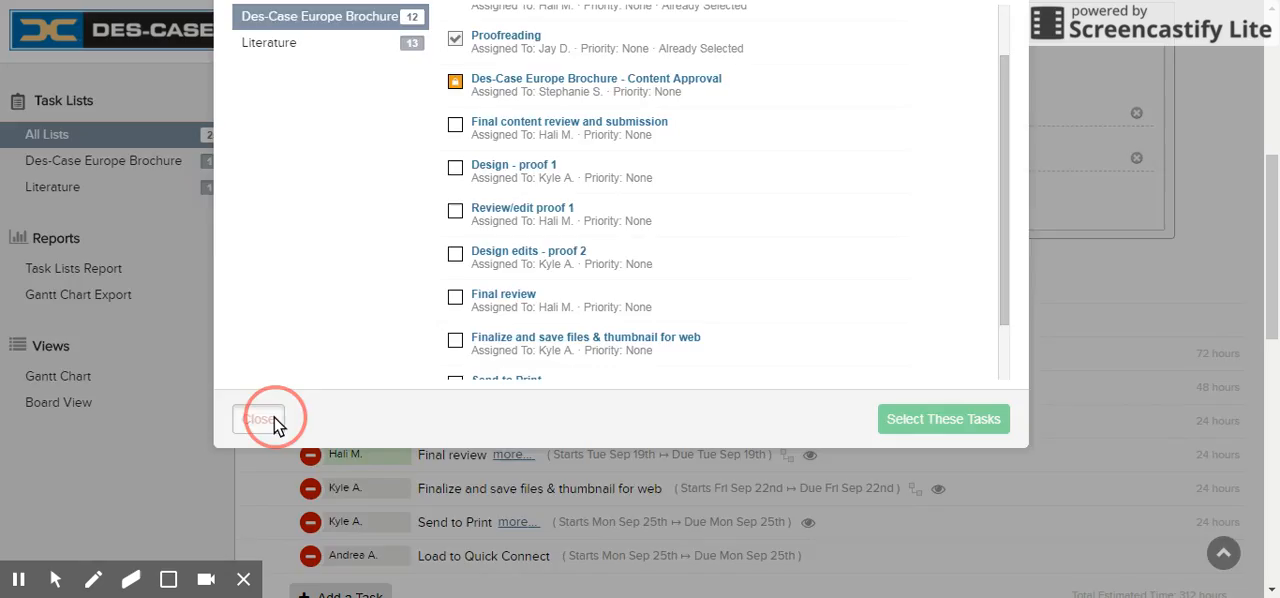
scroll(647, 335, down, 3)
scroll(647, 335, up, 8)
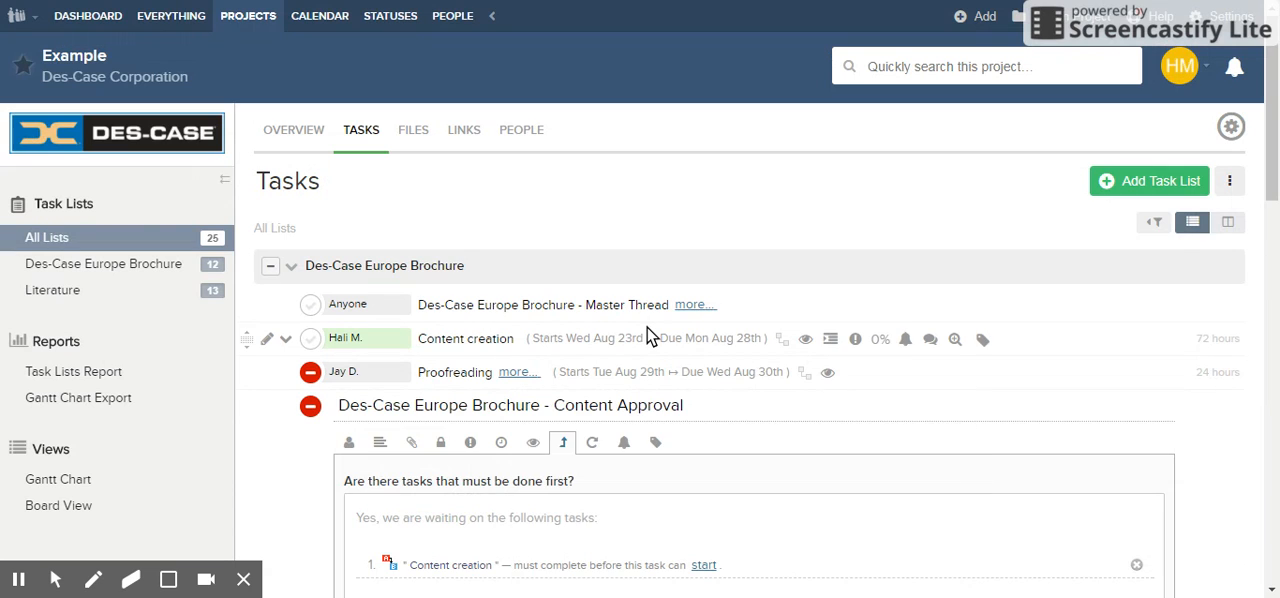